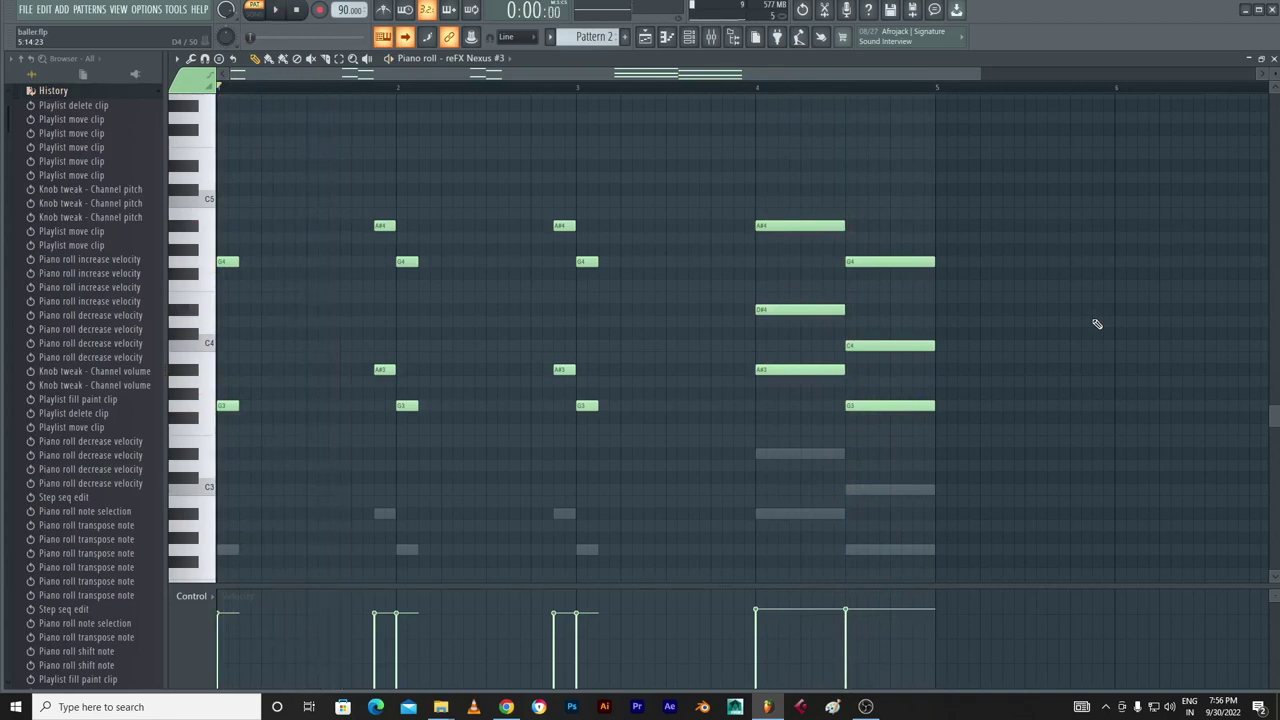
Step: Open the Pattern 3 clip on Track 2 in the piano roll and play its Sound (2) melody
scroll(596, 36, "down", 1)
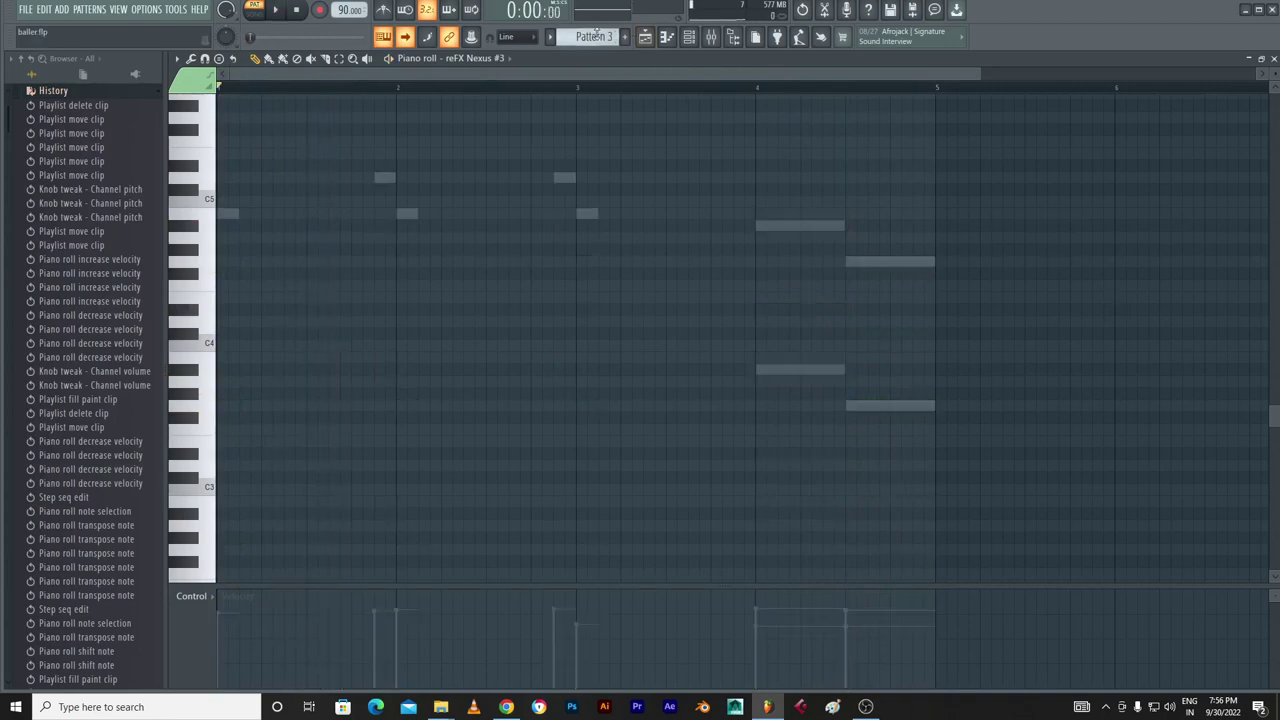
left_click(645, 38)
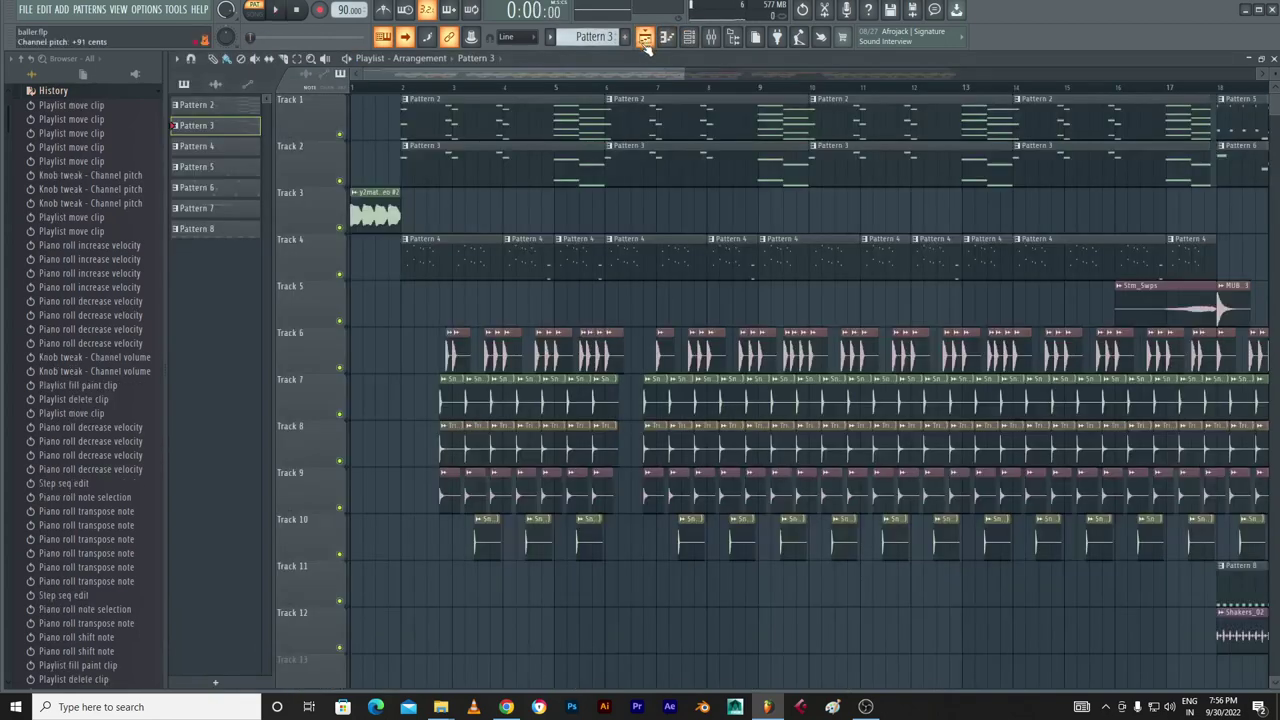
double_click(511, 165)
left_click(279, 10)
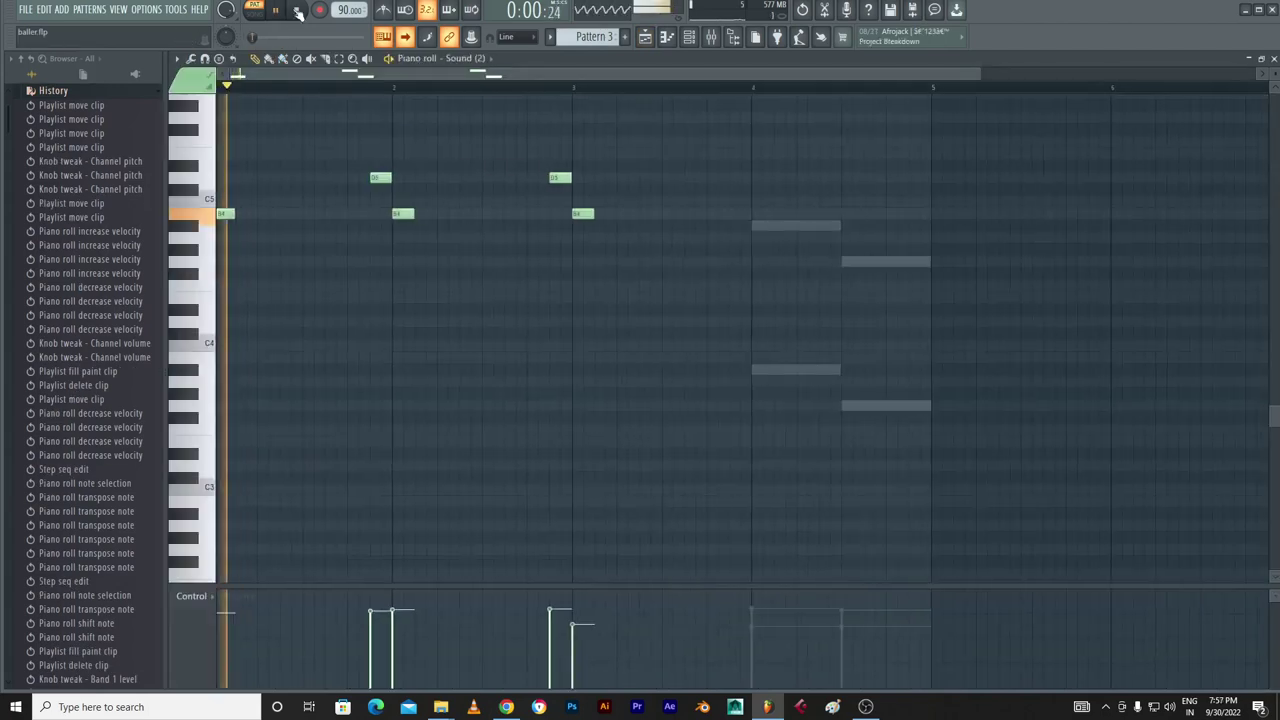
Step: Open Pattern 3's reFX Nexus #2 notes from the channel rack, listen to them and stop playback
left_click(689, 37)
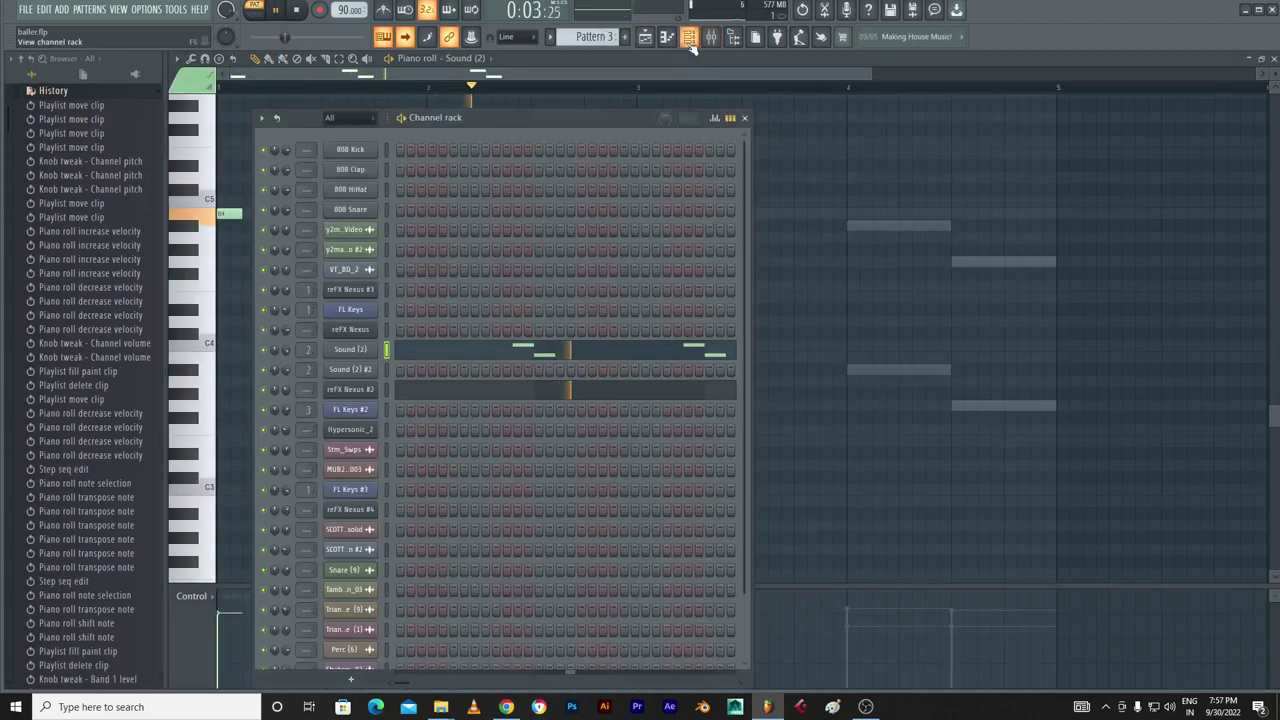
left_click(559, 384)
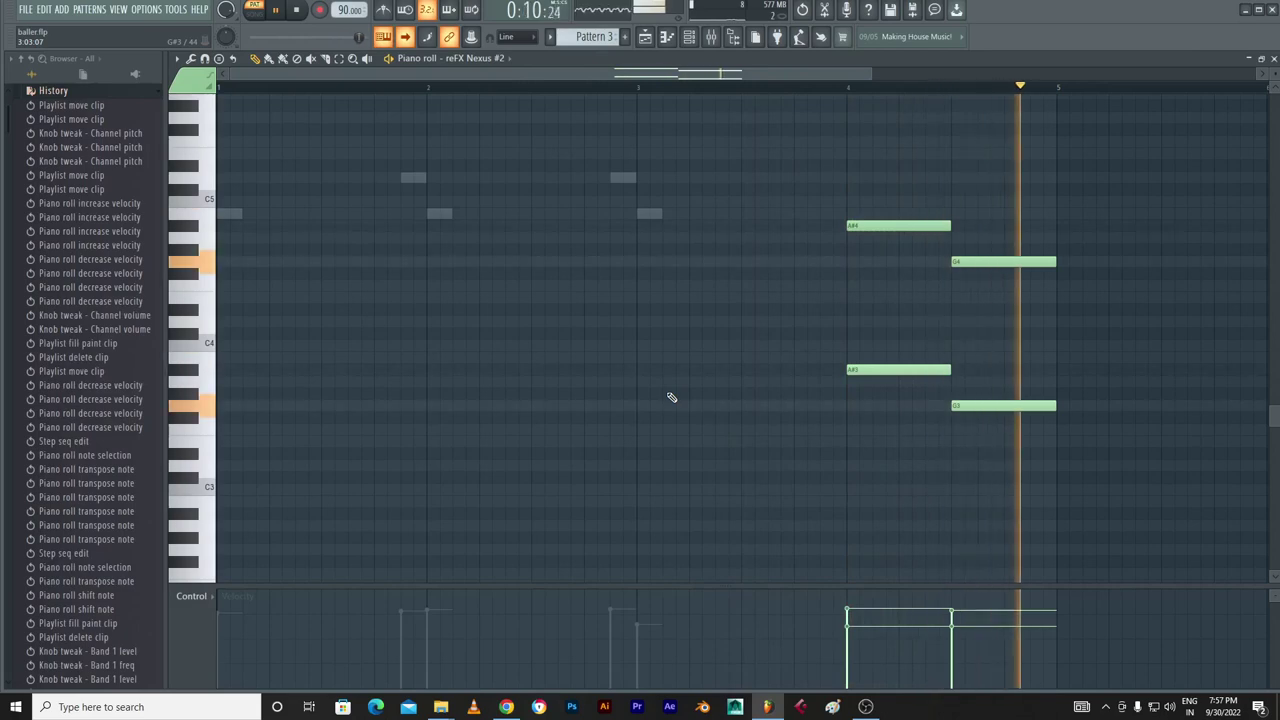
key("space")
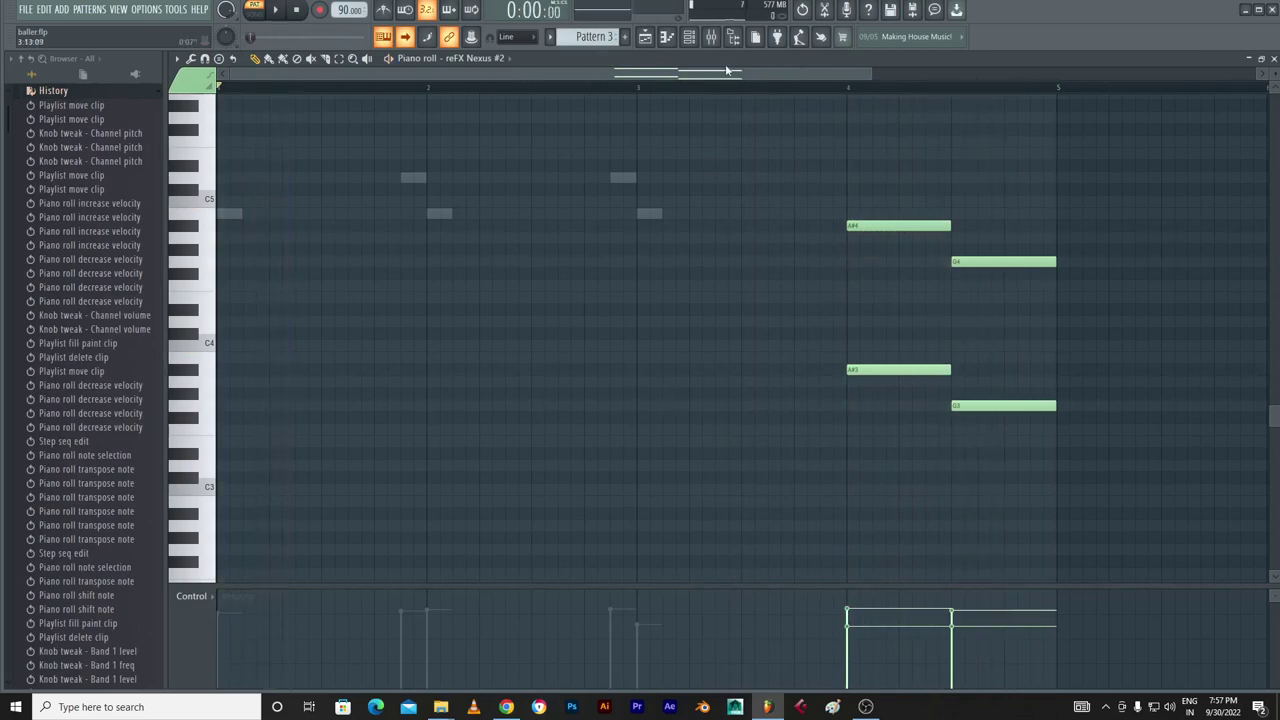
Step: Go back to the playlist, open the Pattern 4 clip on Track 4 and play its FL Keys #2 notes
left_click(703, 40)
left_click(645, 38)
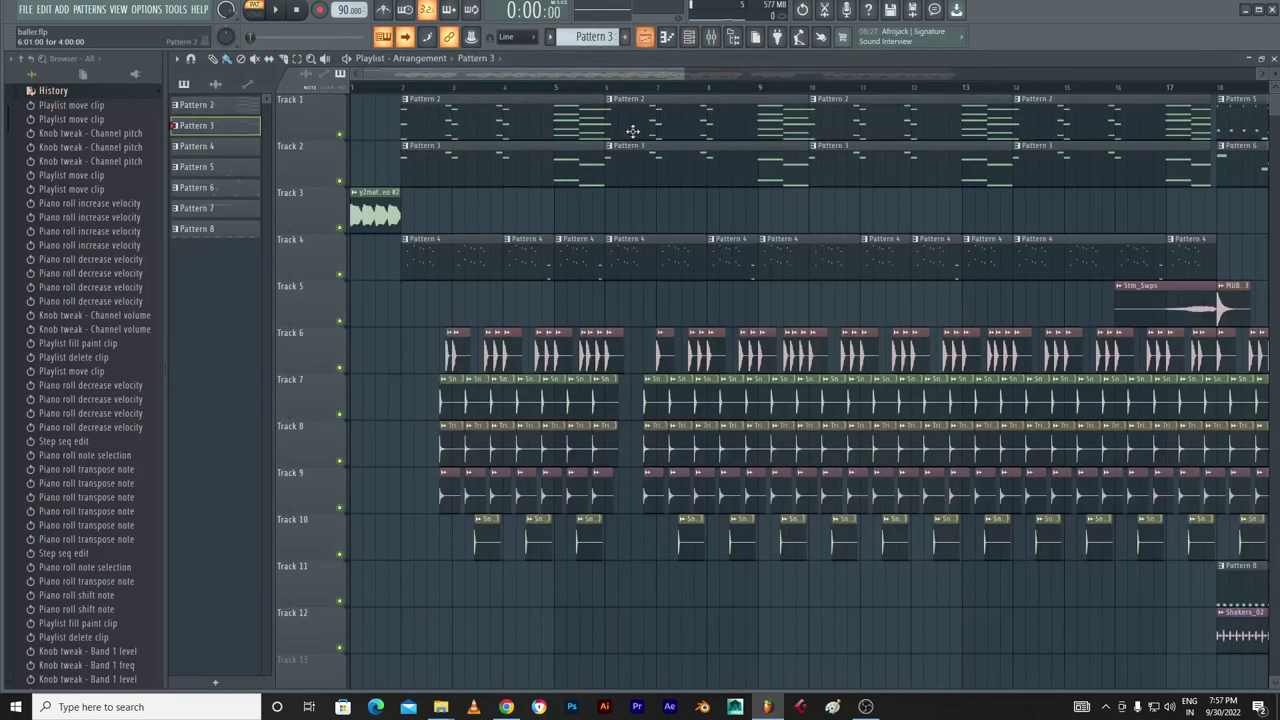
scroll(640, 190, "down", 2)
double_click(449, 252)
key("space")
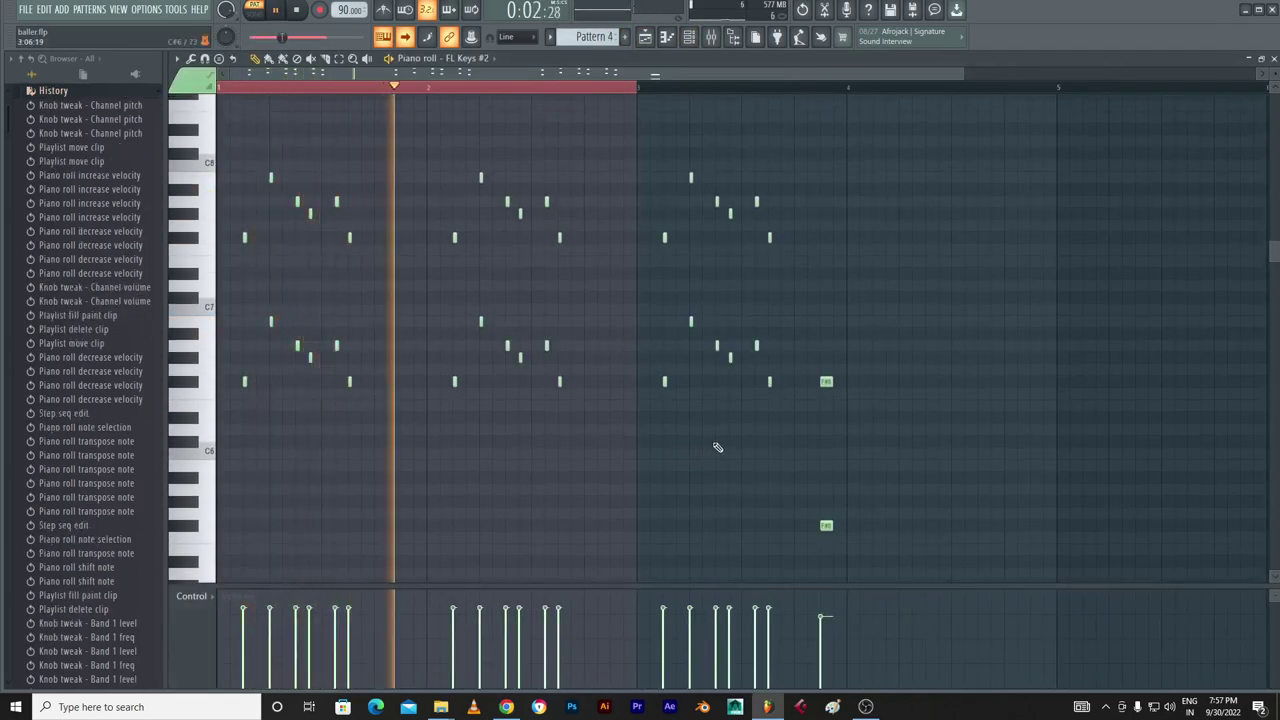
scroll(714, 450, "down", 2)
scroll(714, 450, "up", 3)
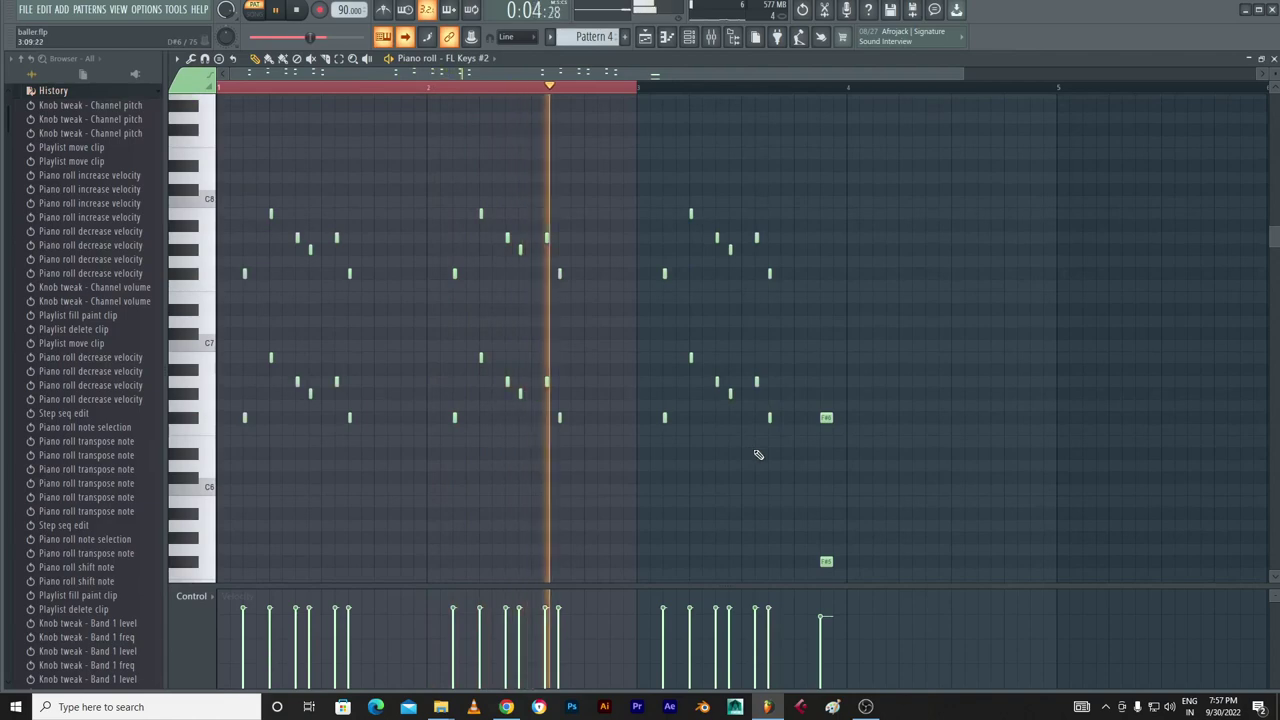
Step: Open Pattern 5's FL Keys #3 notes from the playlist and play them in pattern mode
left_click(646, 38)
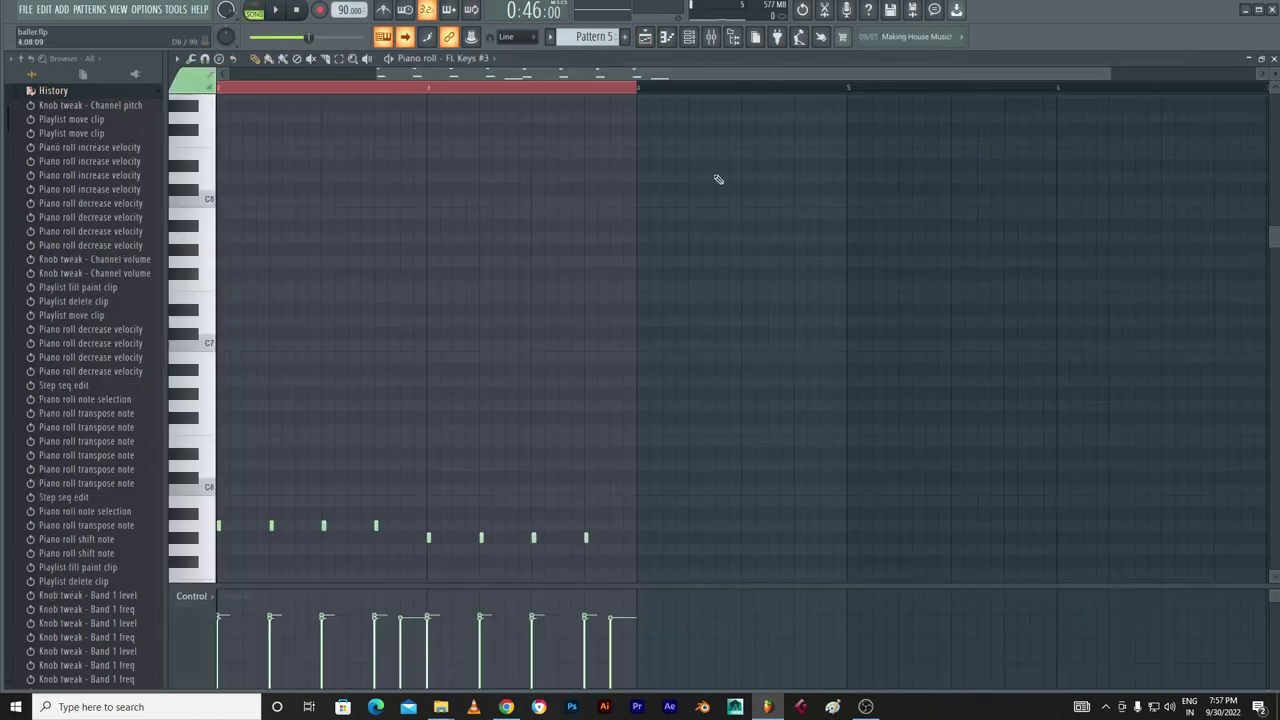
left_click_drag(500, 76, 354, 78)
scroll(400, 184, "down", 9)
key("space")
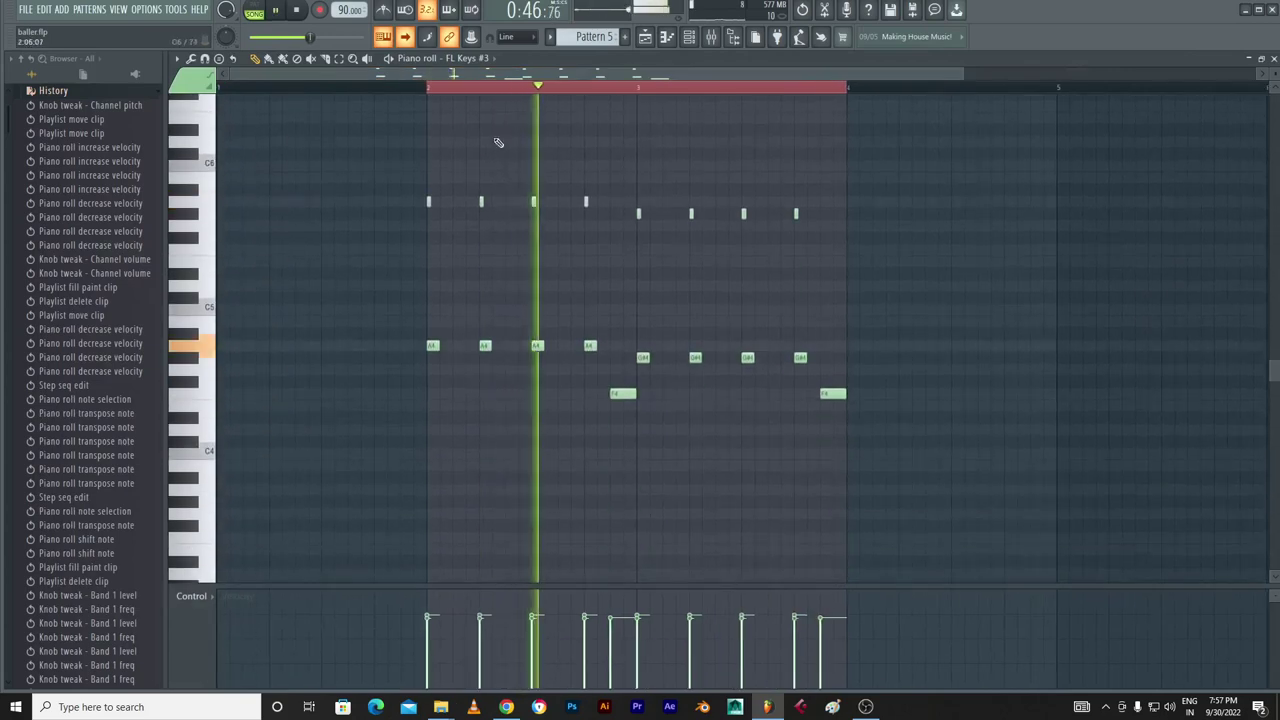
left_click(258, 28)
key("space")
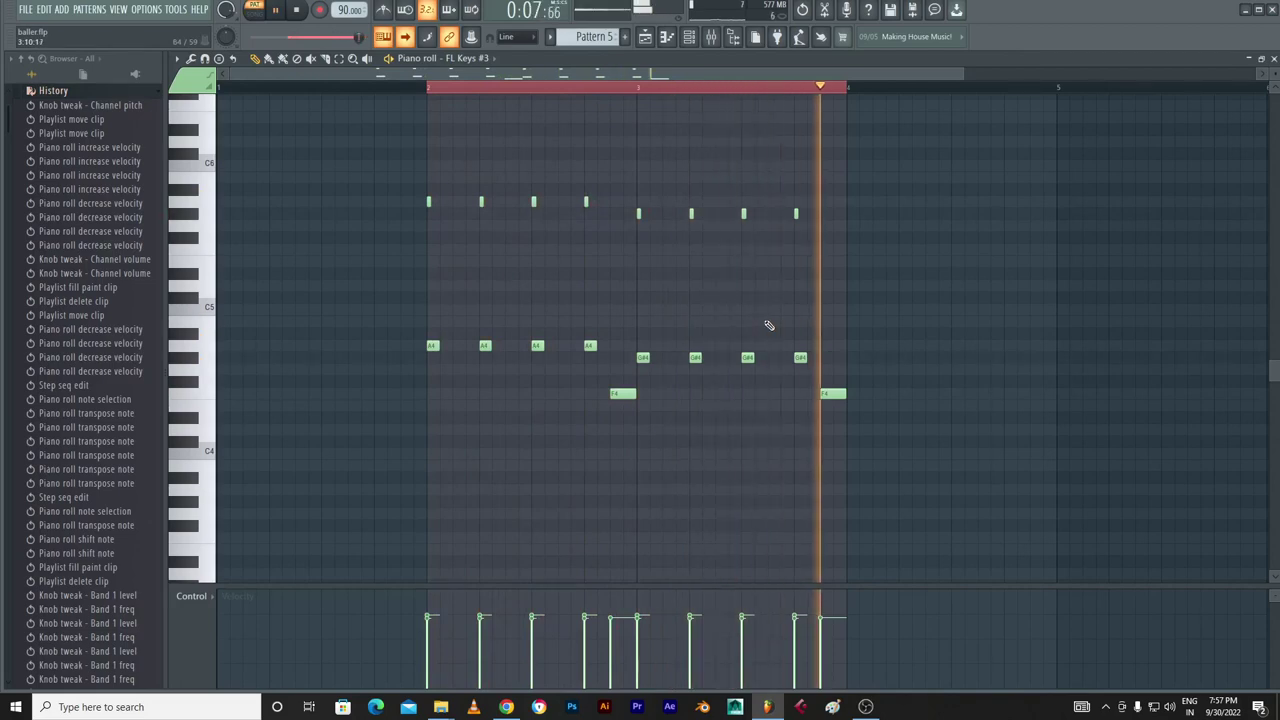
Step: Open the Pattern 6 clip on Track 2 from the playlist and play its Sound (2) #2 notes
left_click(645, 38)
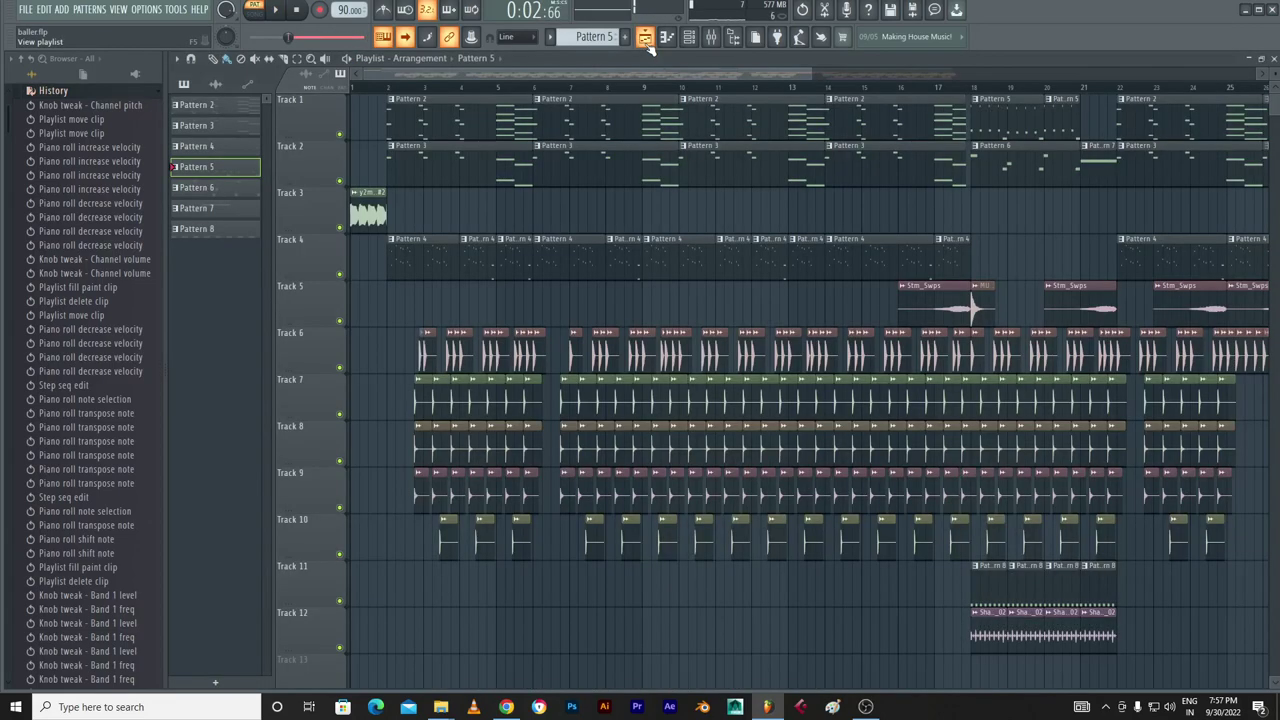
double_click(1054, 175)
key("space")
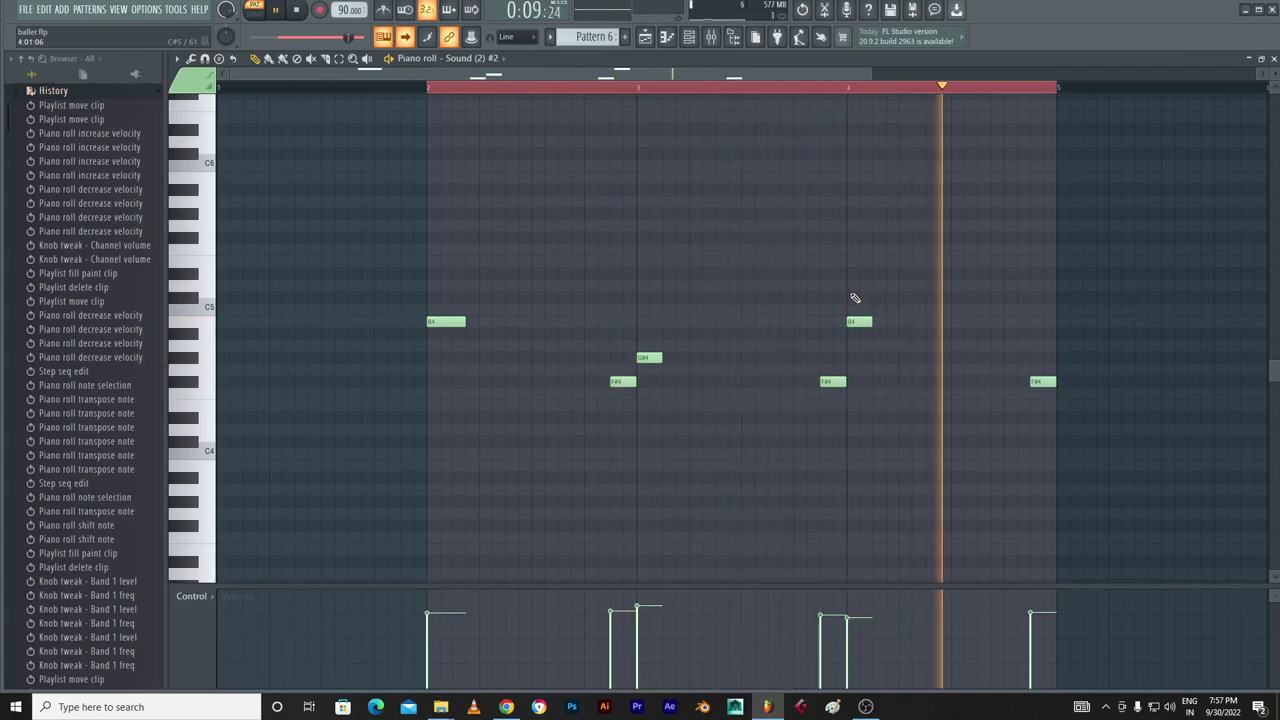
Step: Return to the playlist, solo Track 5 and listen to its sweep and reverse crash around bar 18
left_click(647, 40)
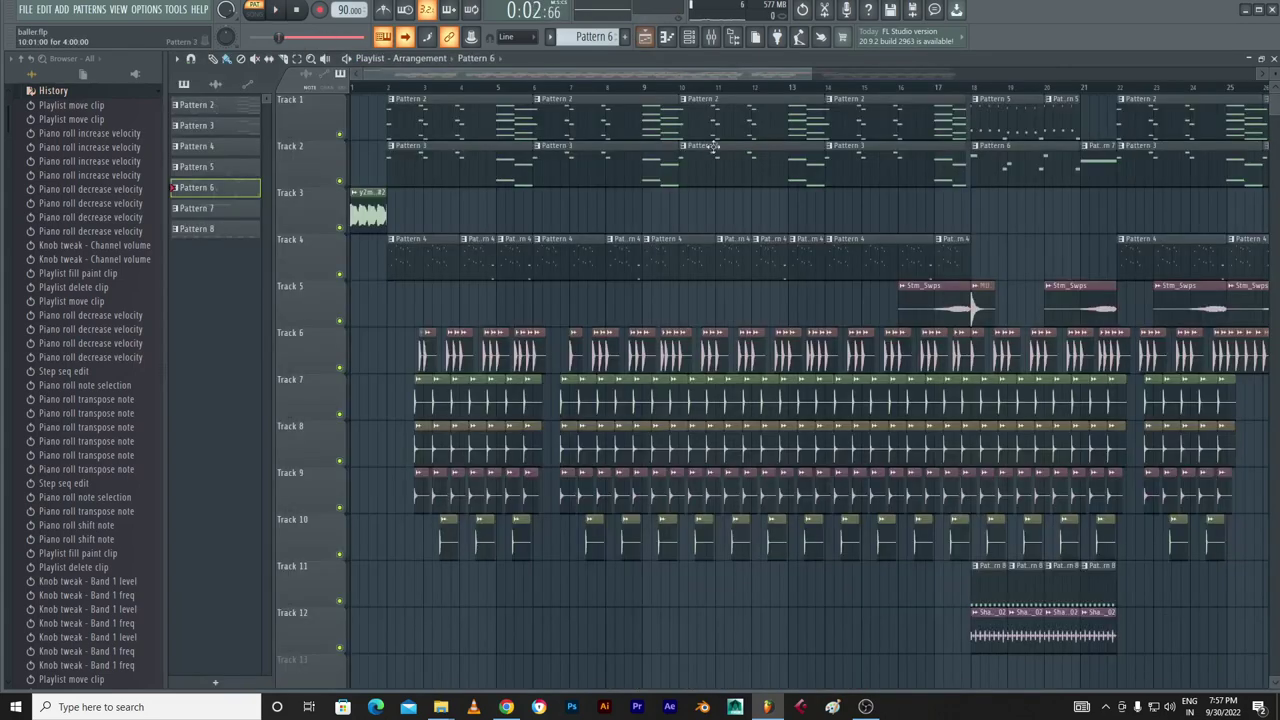
right_click(340, 321)
scroll(1030, 310, "up", 4)
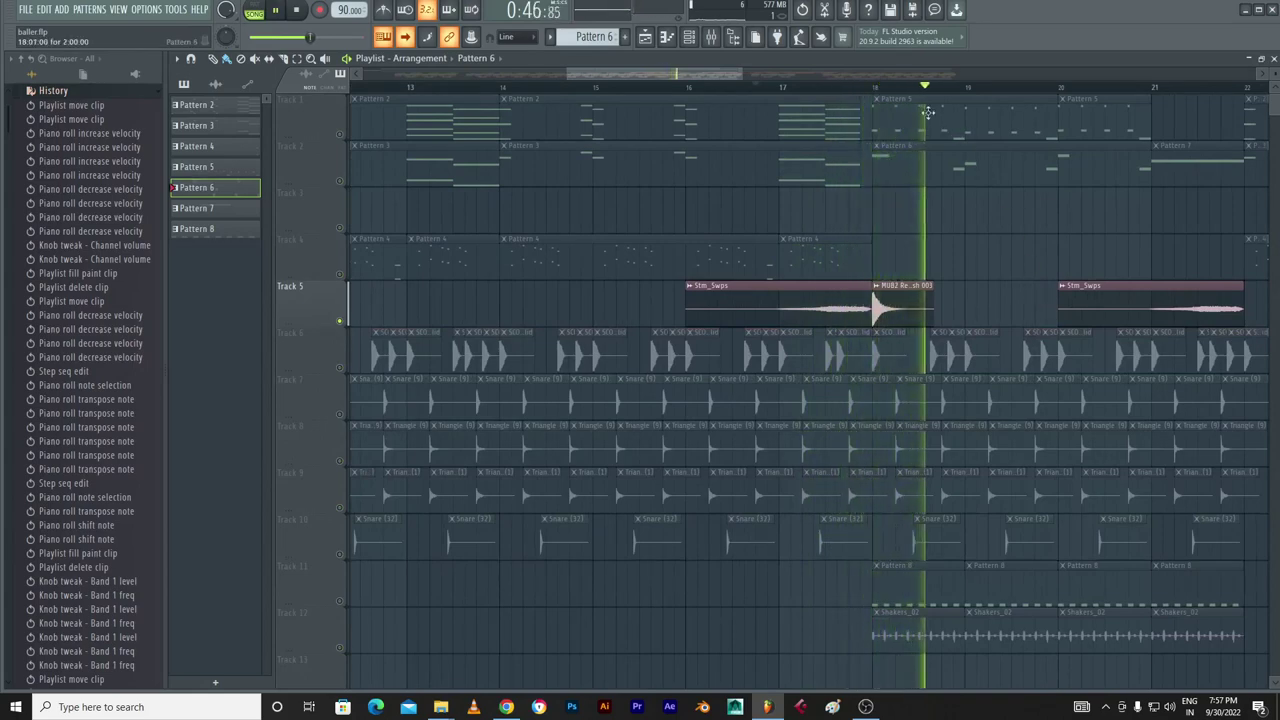
Step: Solo Track 6 and listen to its kick clips from bar 18
right_click(340, 369)
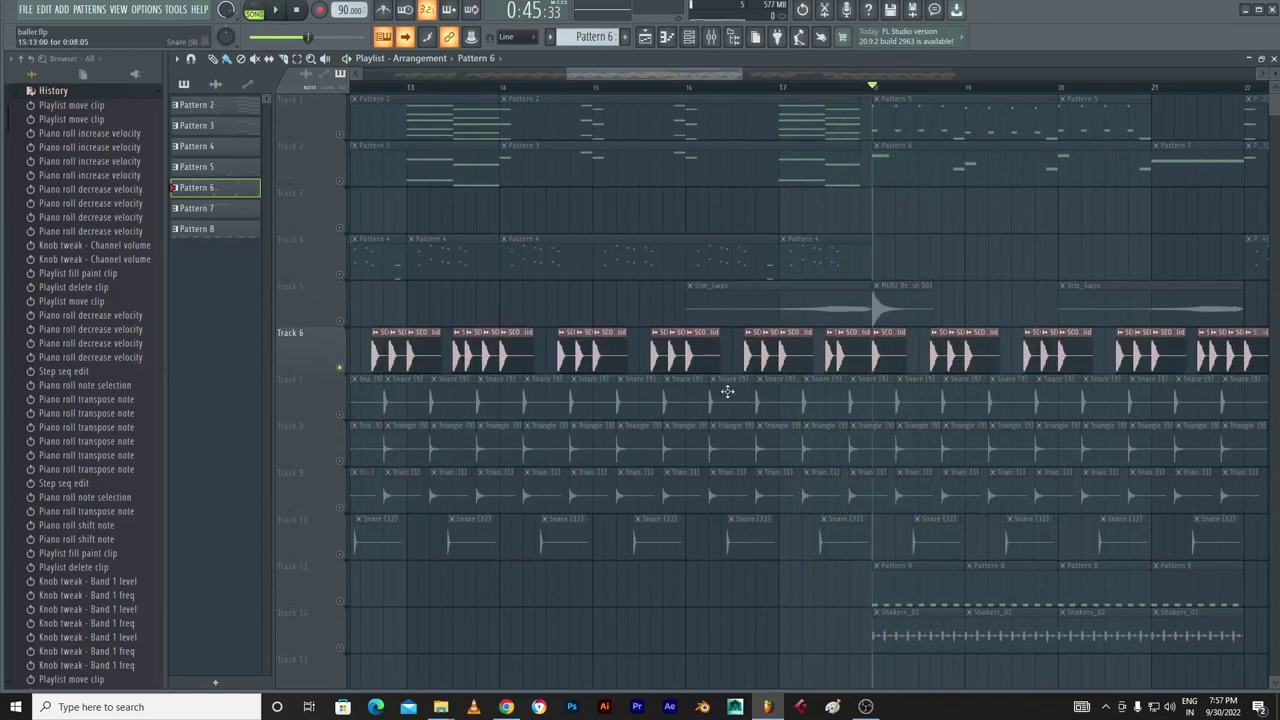
scroll(980, 393, "down", 5)
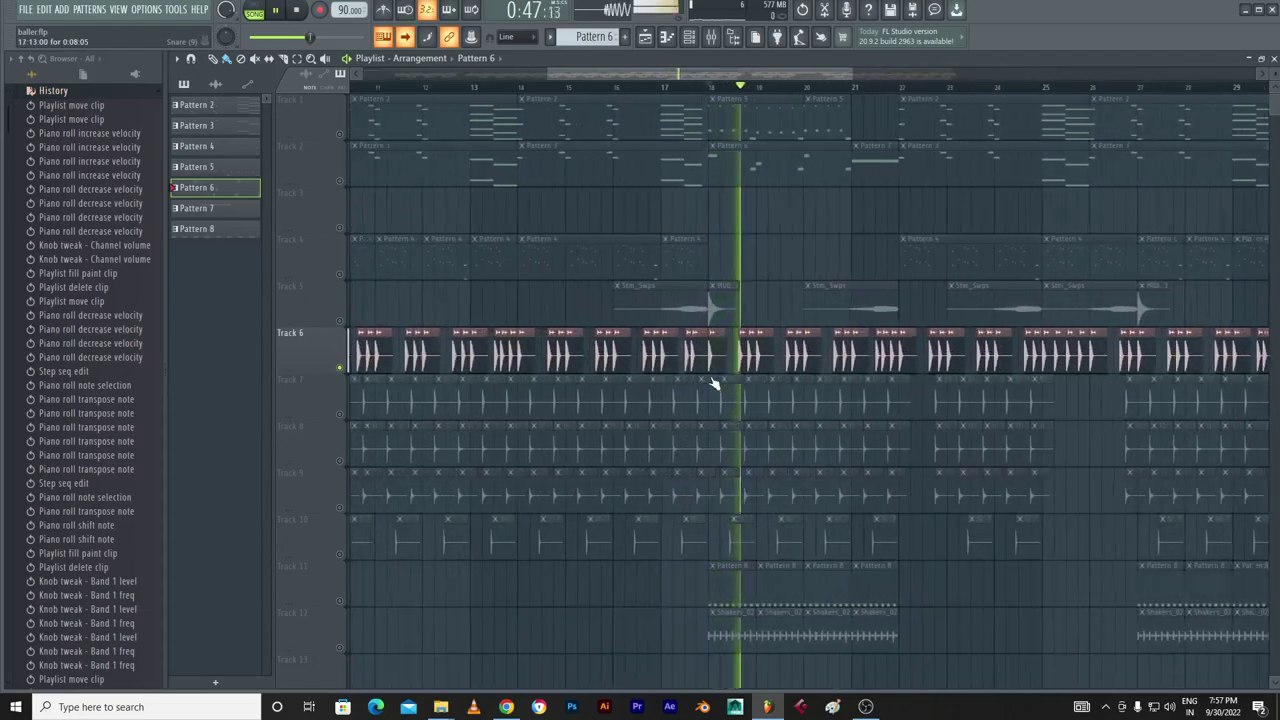
scroll(714, 380, "up", 6)
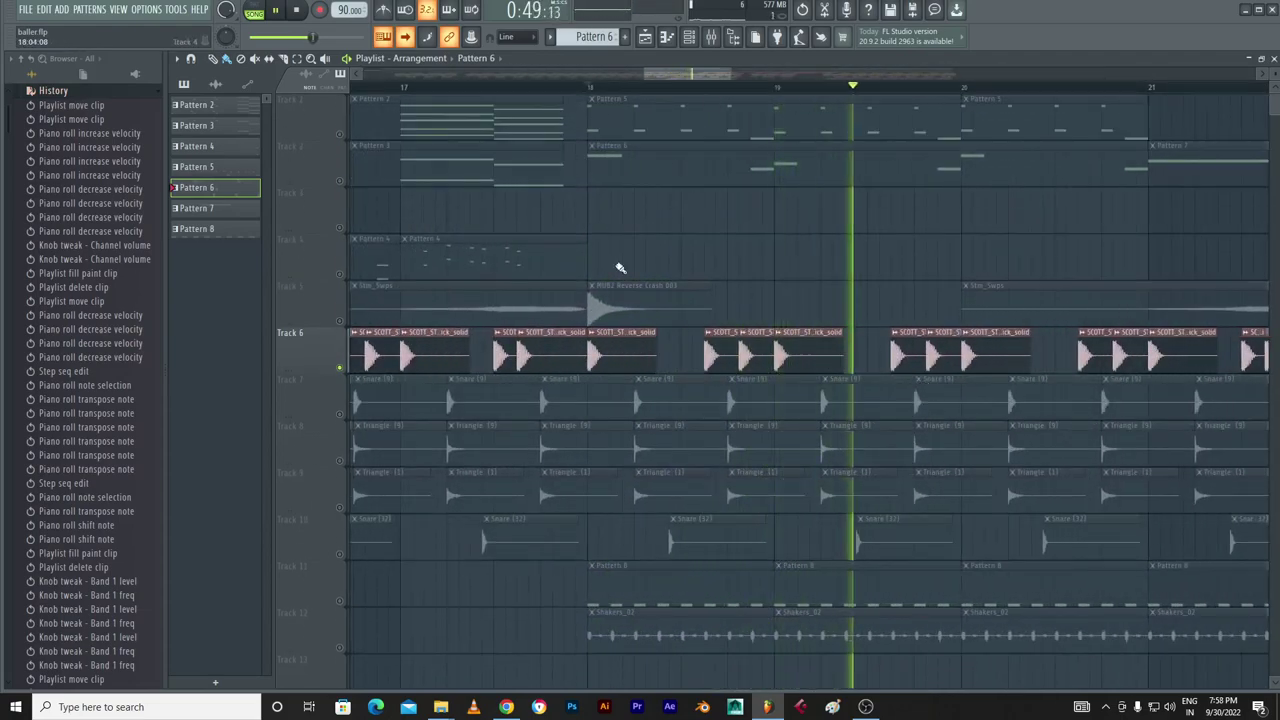
Step: Unmute the Track 7 snares alongside the kicks and play the section from bar 18
left_click(340, 414)
key("space")
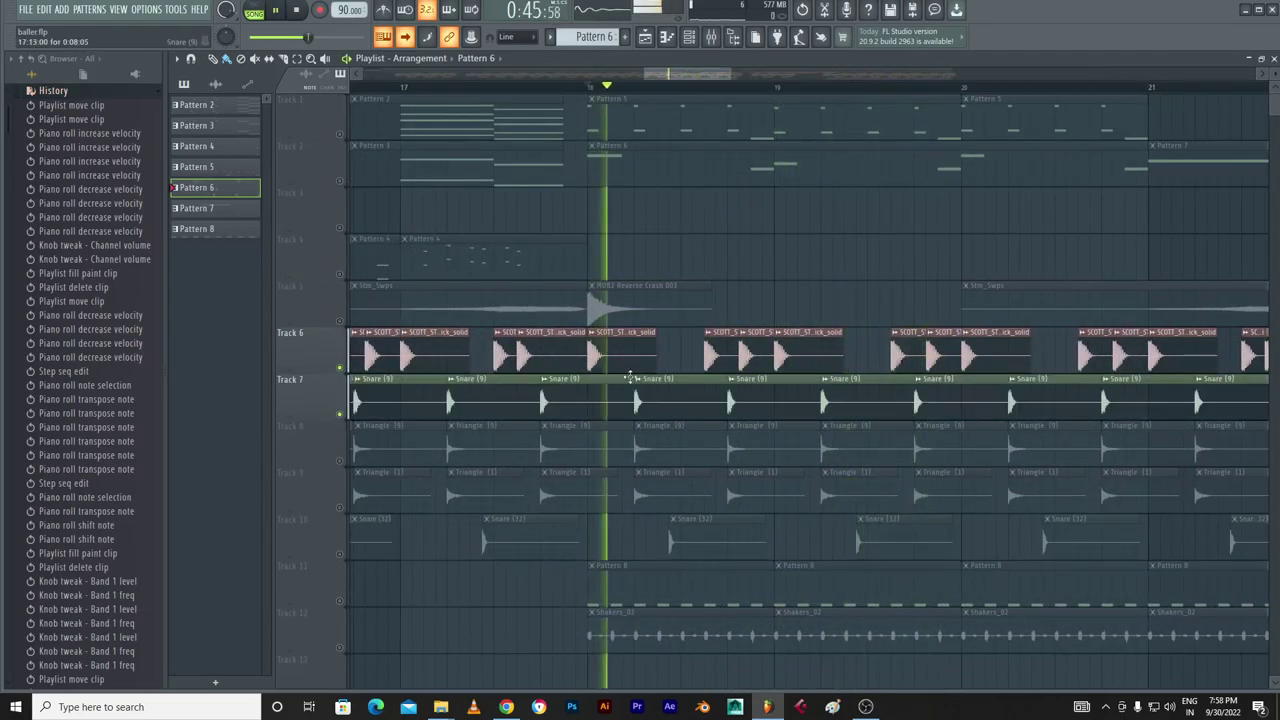
scroll(345, 415, "down", 1)
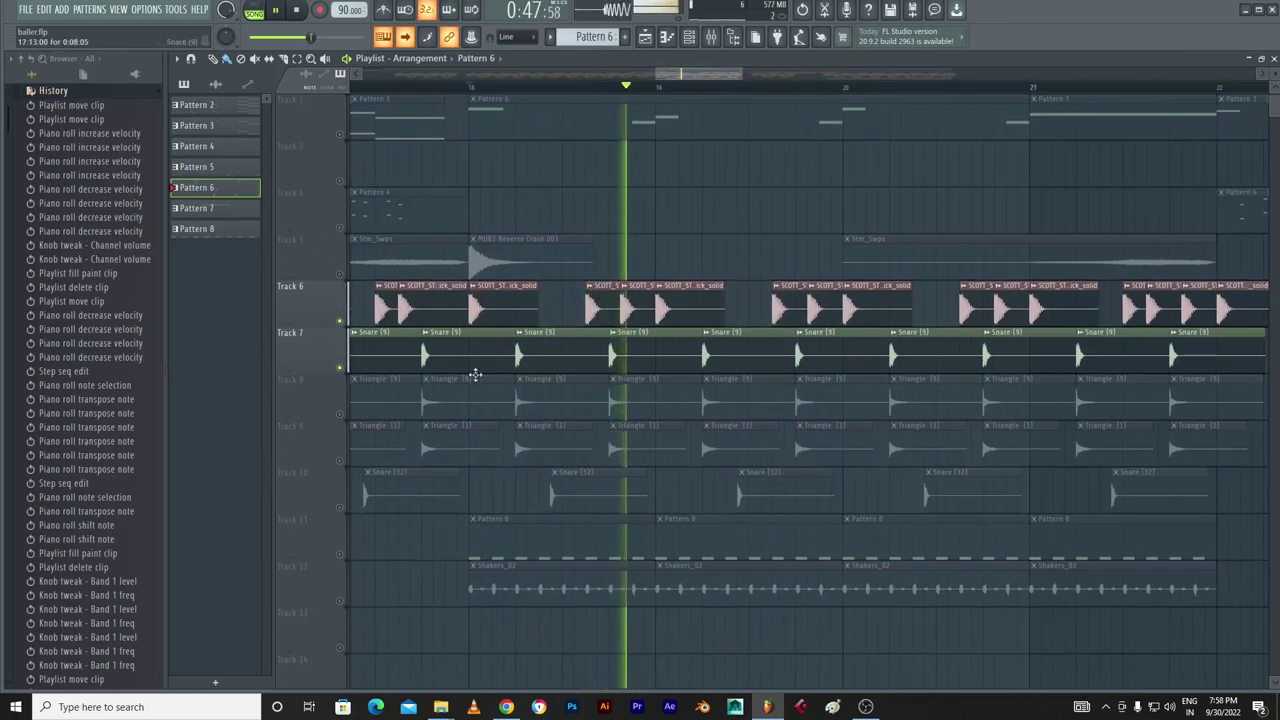
Step: Unmute Tracks 8, 9 and 10 one after another, playing the drum section from bar 18 with each added layer
left_click(343, 414)
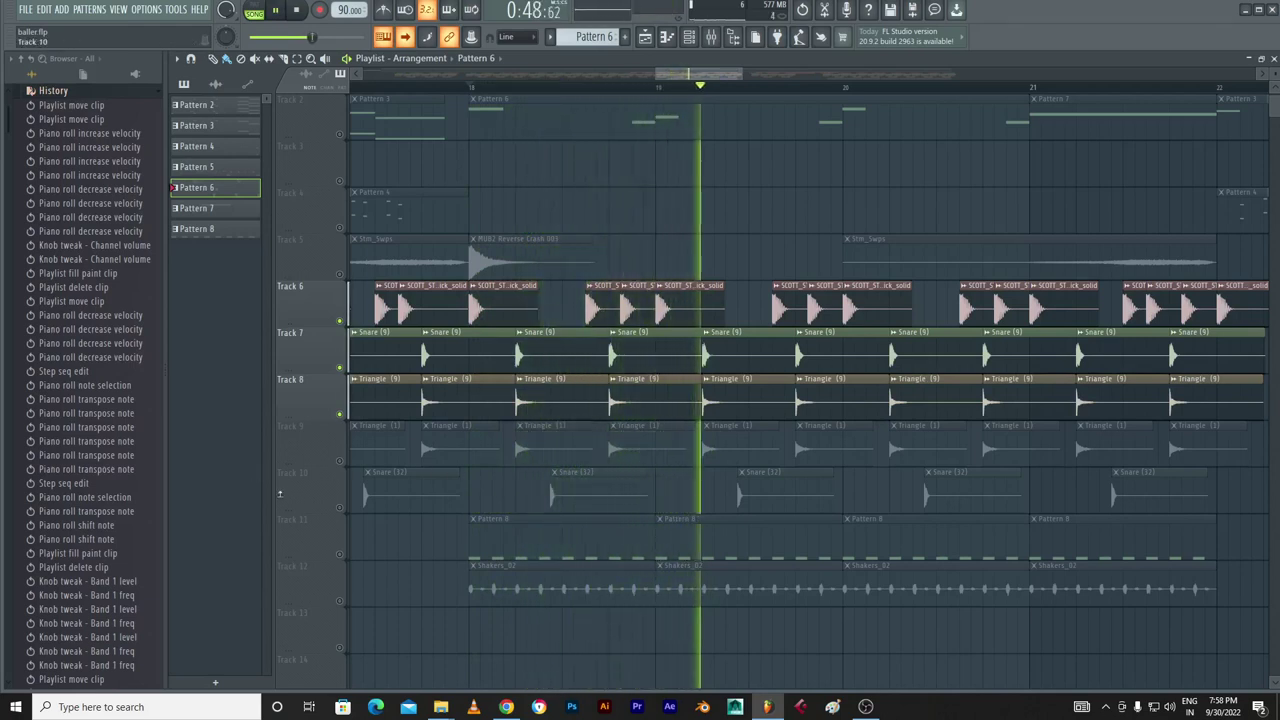
key("space")
left_click(341, 460)
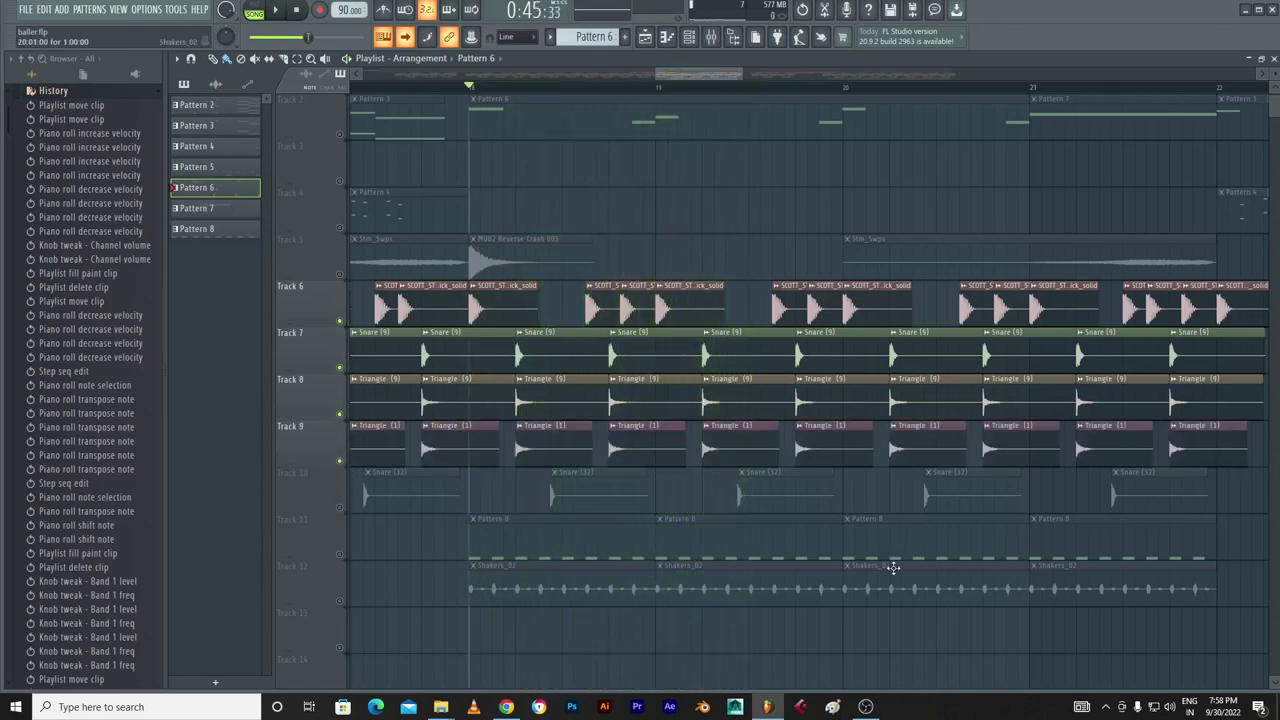
key("space")
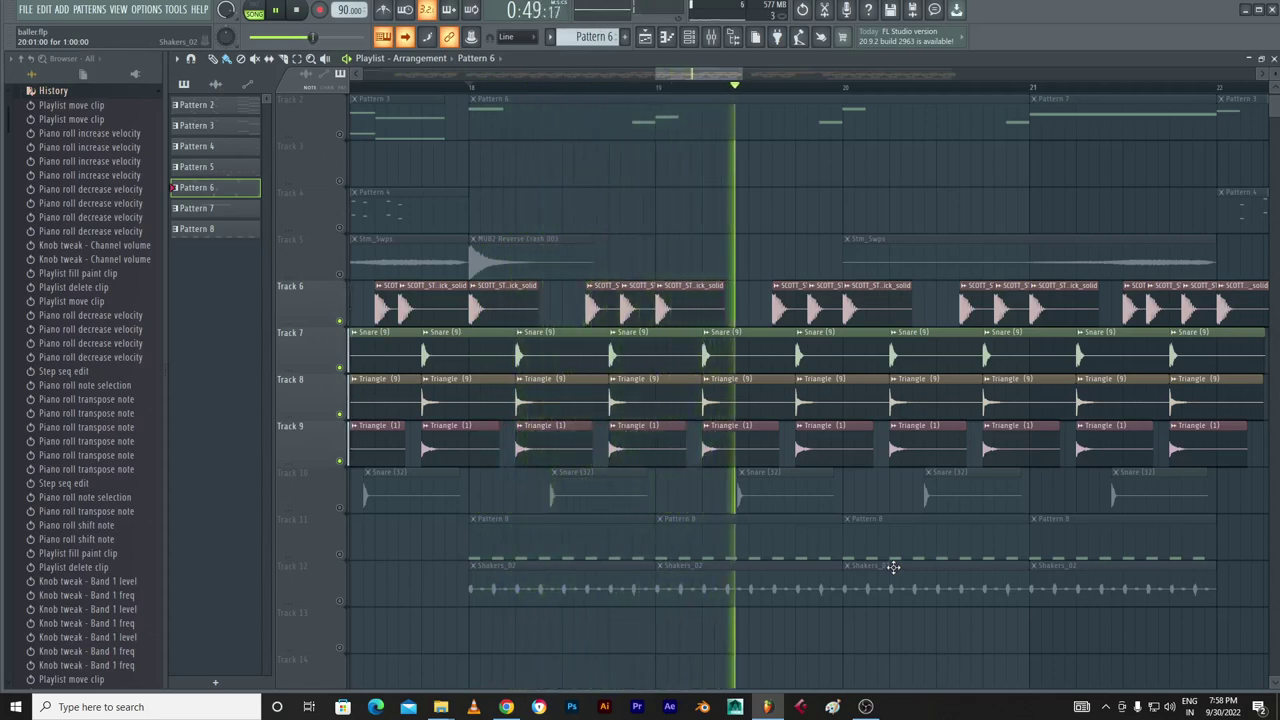
left_click(341, 508)
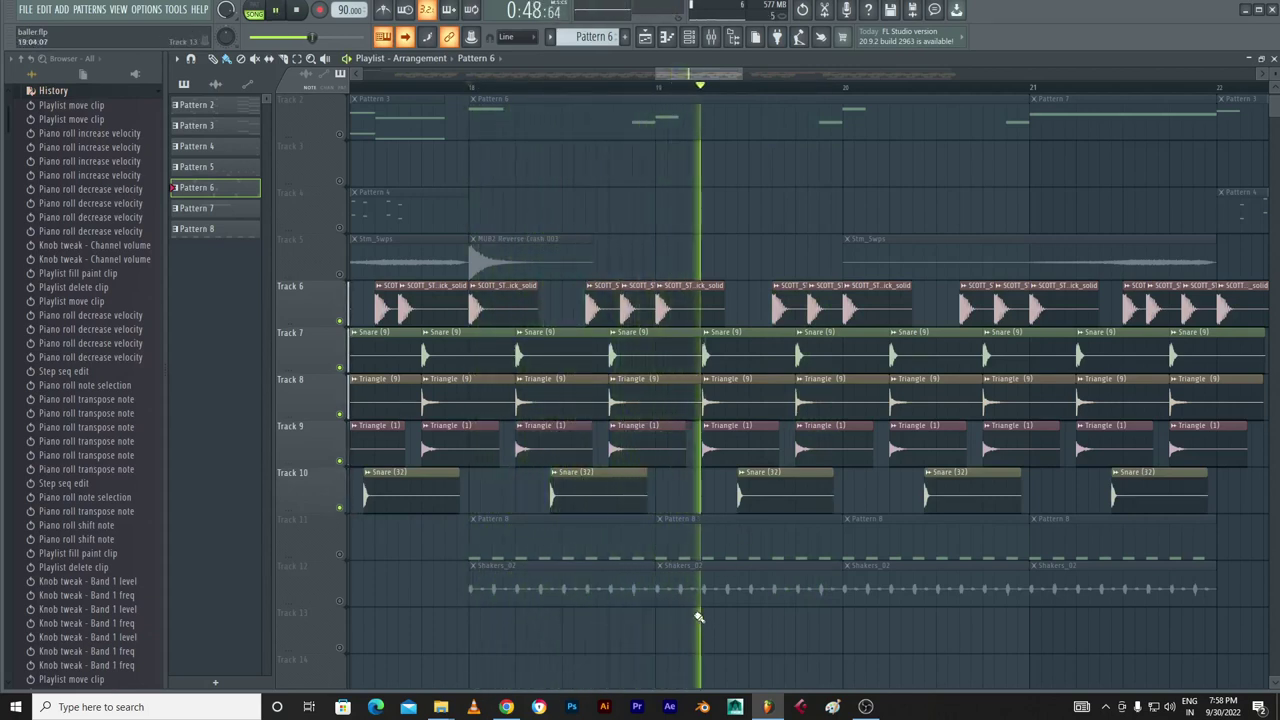
Step: Add Tracks 11 and 12 to the drum playback, and view the Pattern 8 percussion notes in the piano roll
left_click(340, 555)
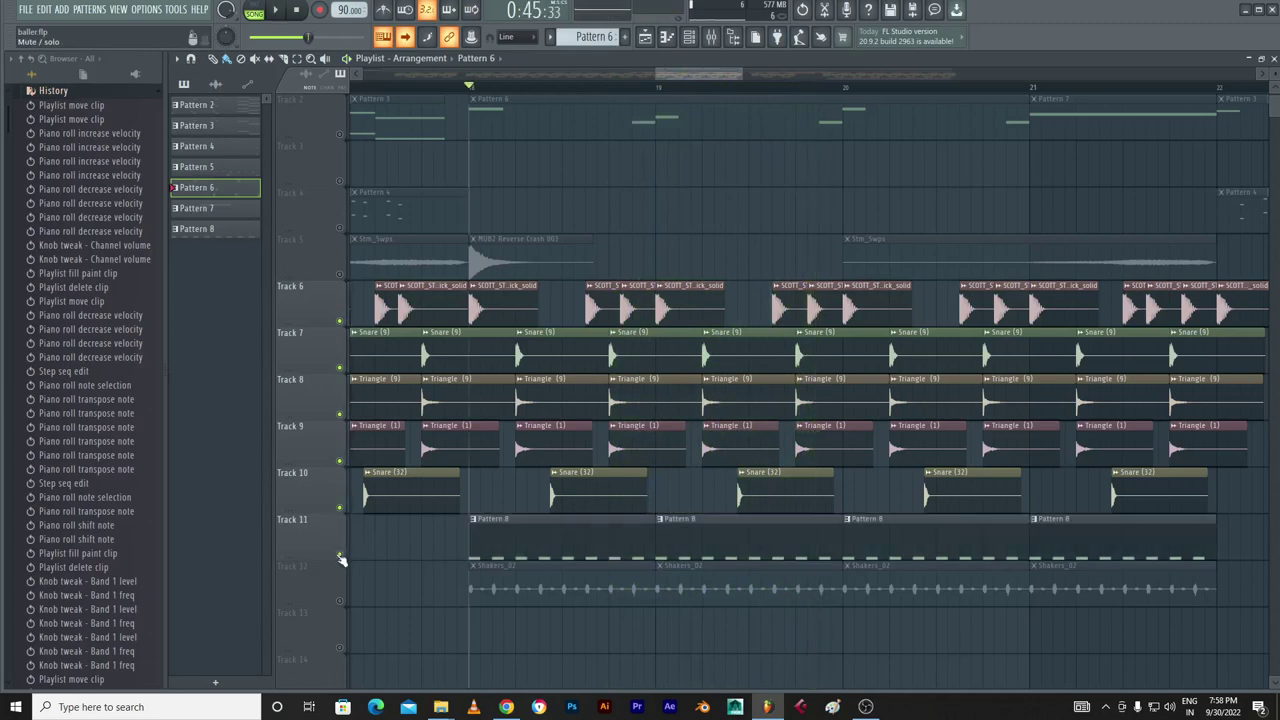
key("space")
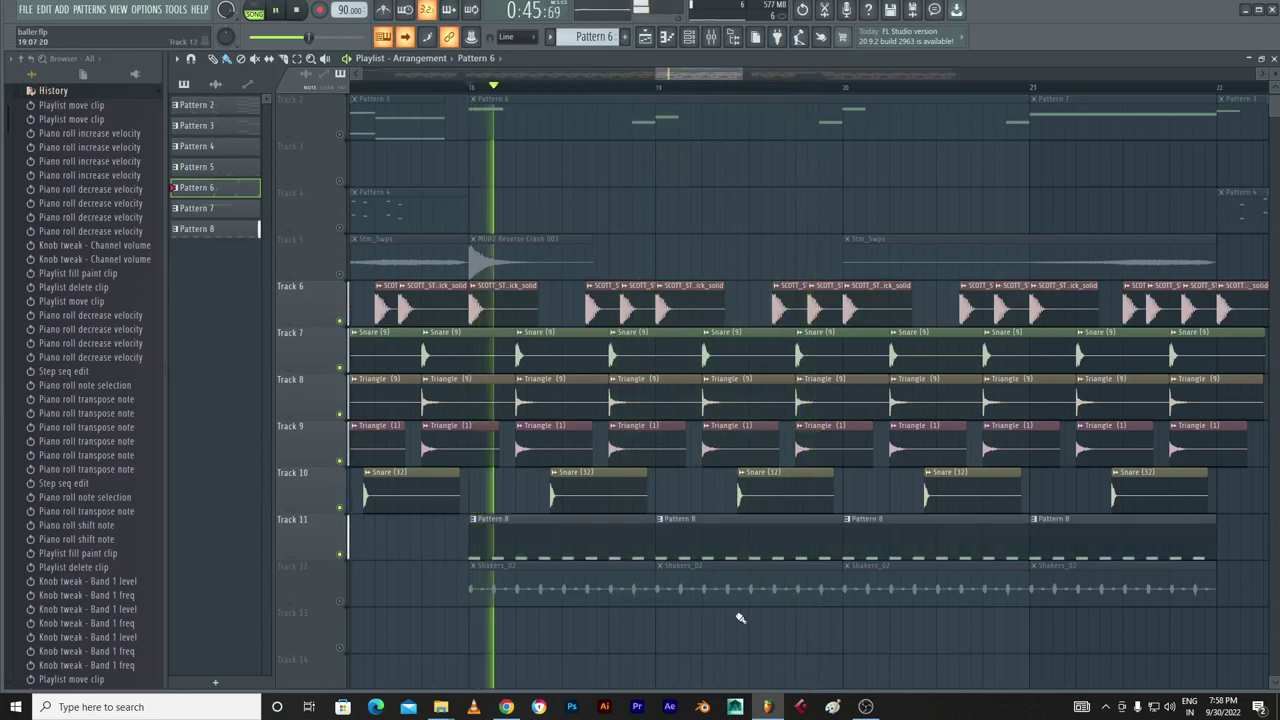
left_click(340, 602)
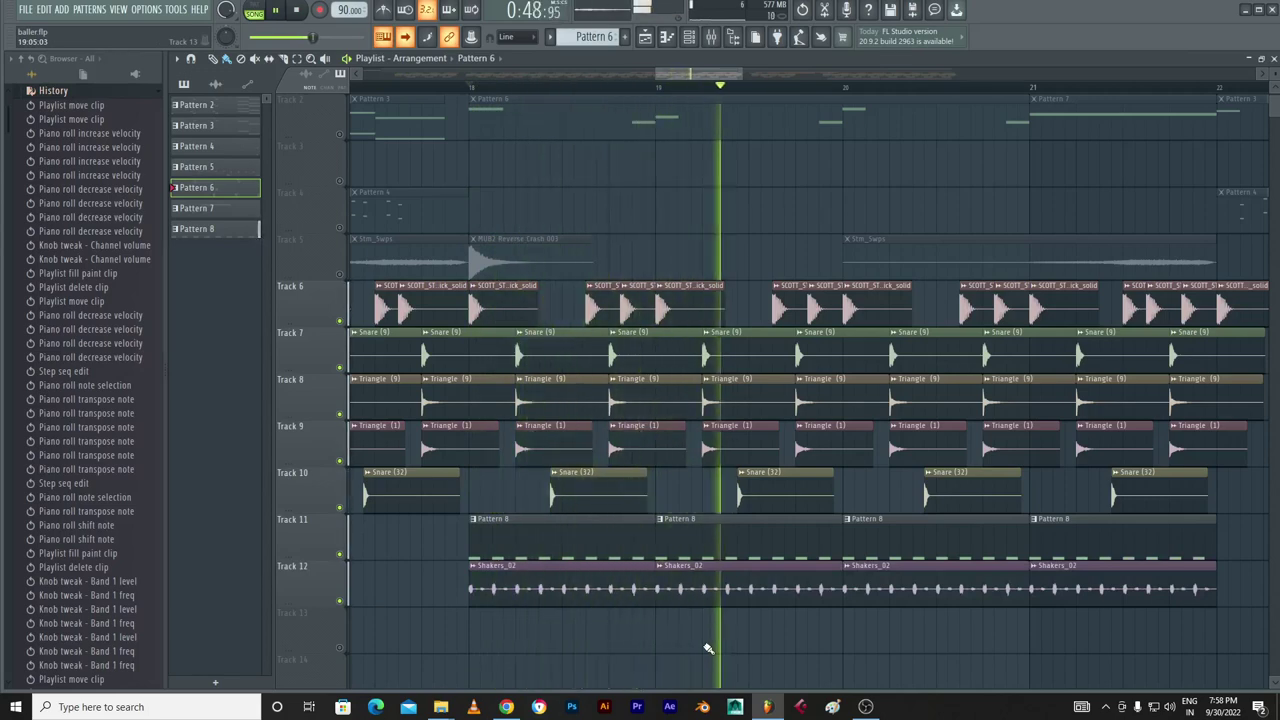
double_click(706, 548)
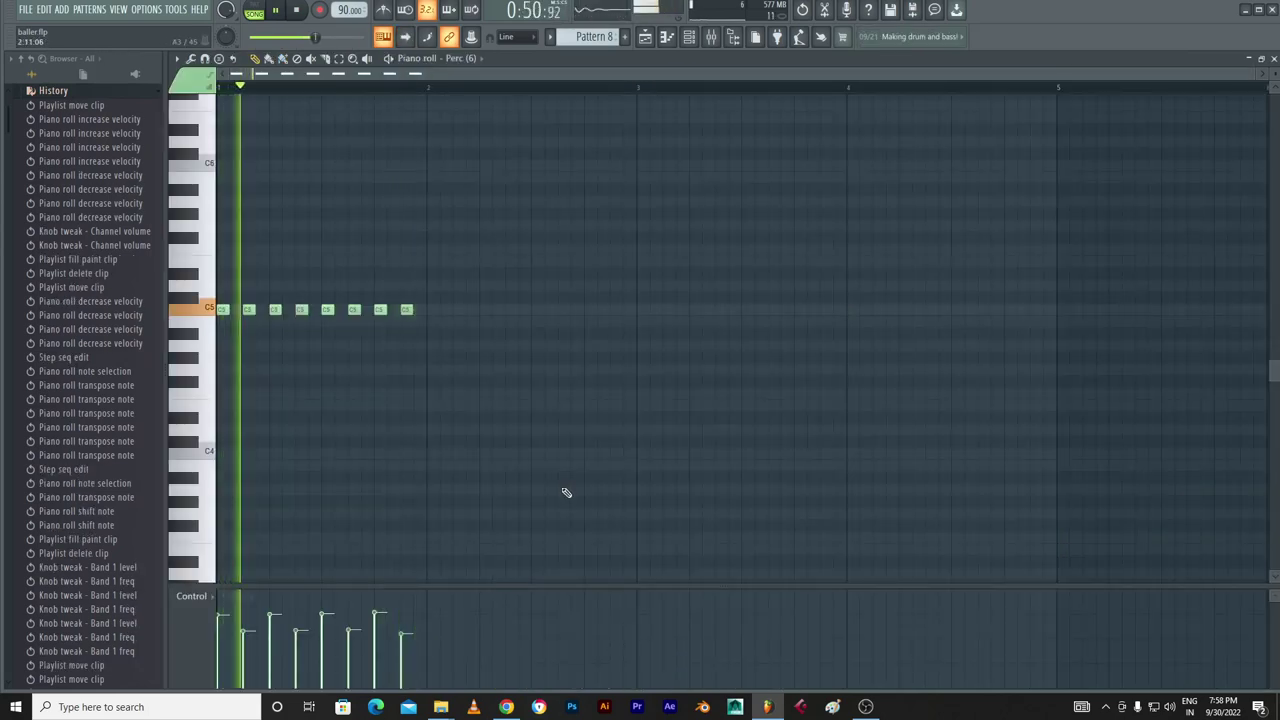
left_click(645, 36)
Step: Inspect the effects loaded on Inserts 3 and 2 in the mixer, and return to the playlist
left_click(711, 36)
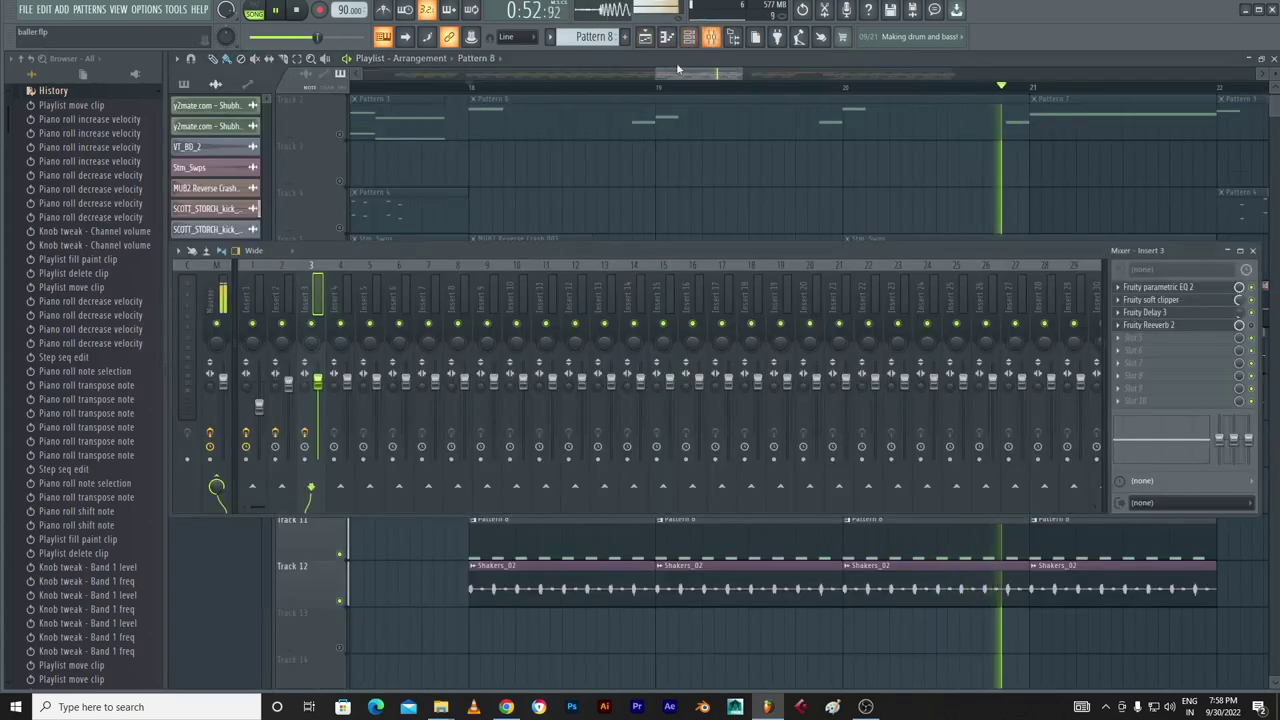
left_click(289, 386)
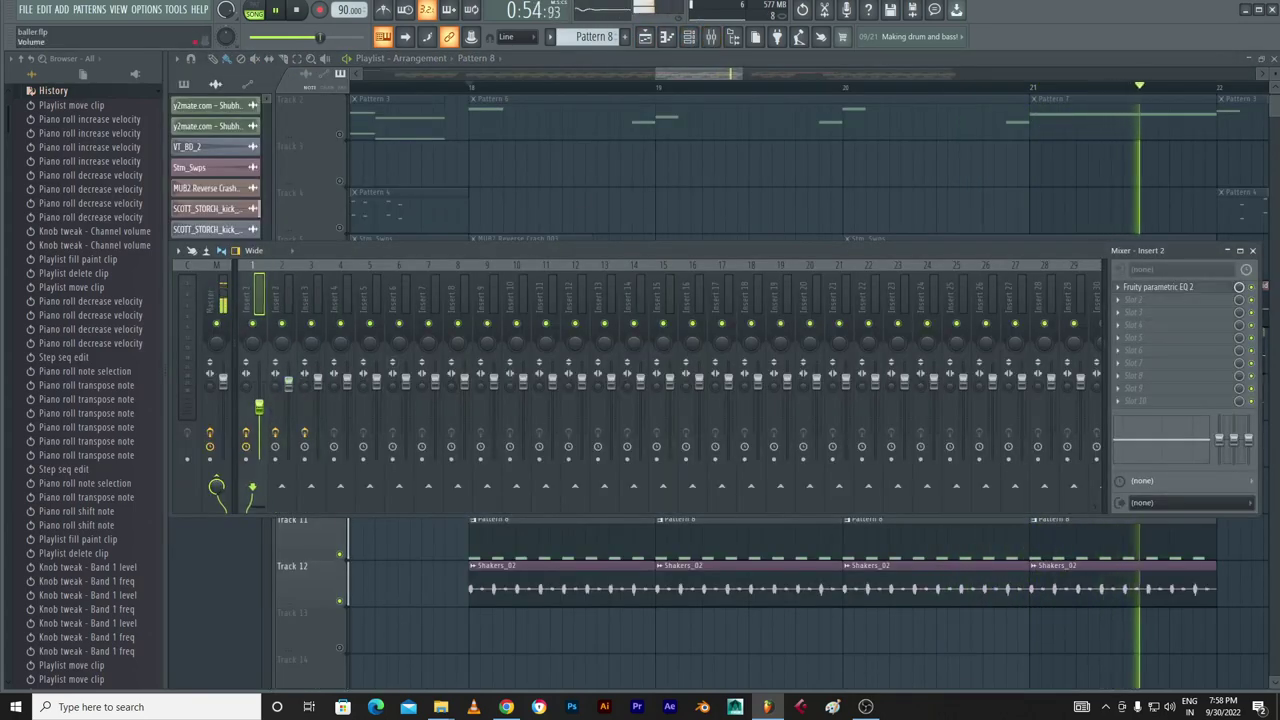
left_click(664, 59)
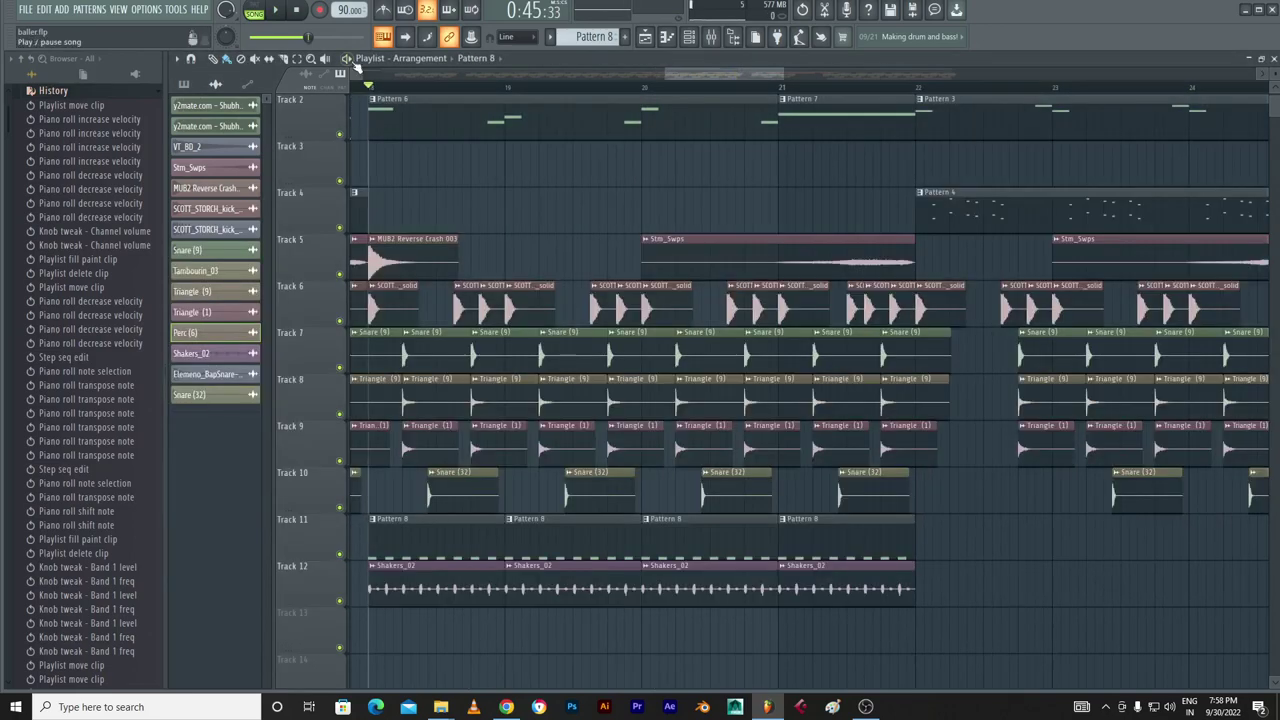
Step: Filter the picker to automation clips and look over the arrangement from its beginning
left_click(248, 85)
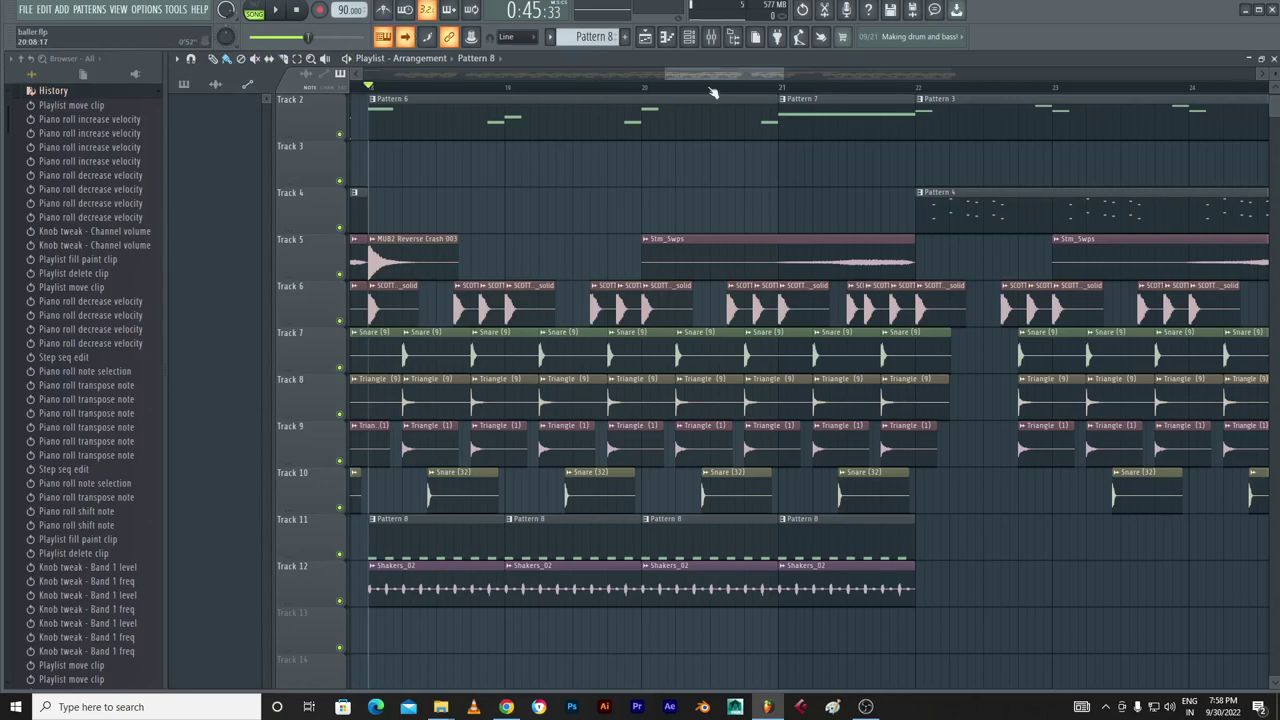
left_click_drag(712, 76, 42, 162)
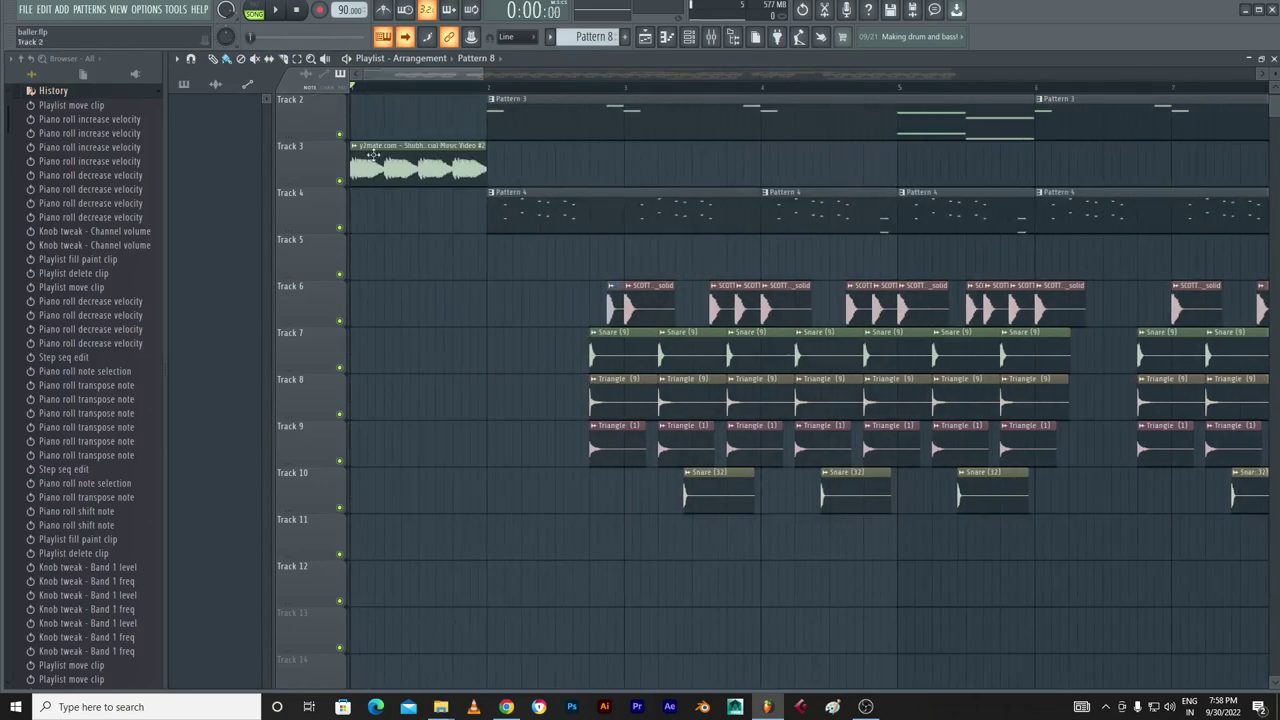
scroll(850, 367, "down", 3)
scroll(850, 367, "up", 3)
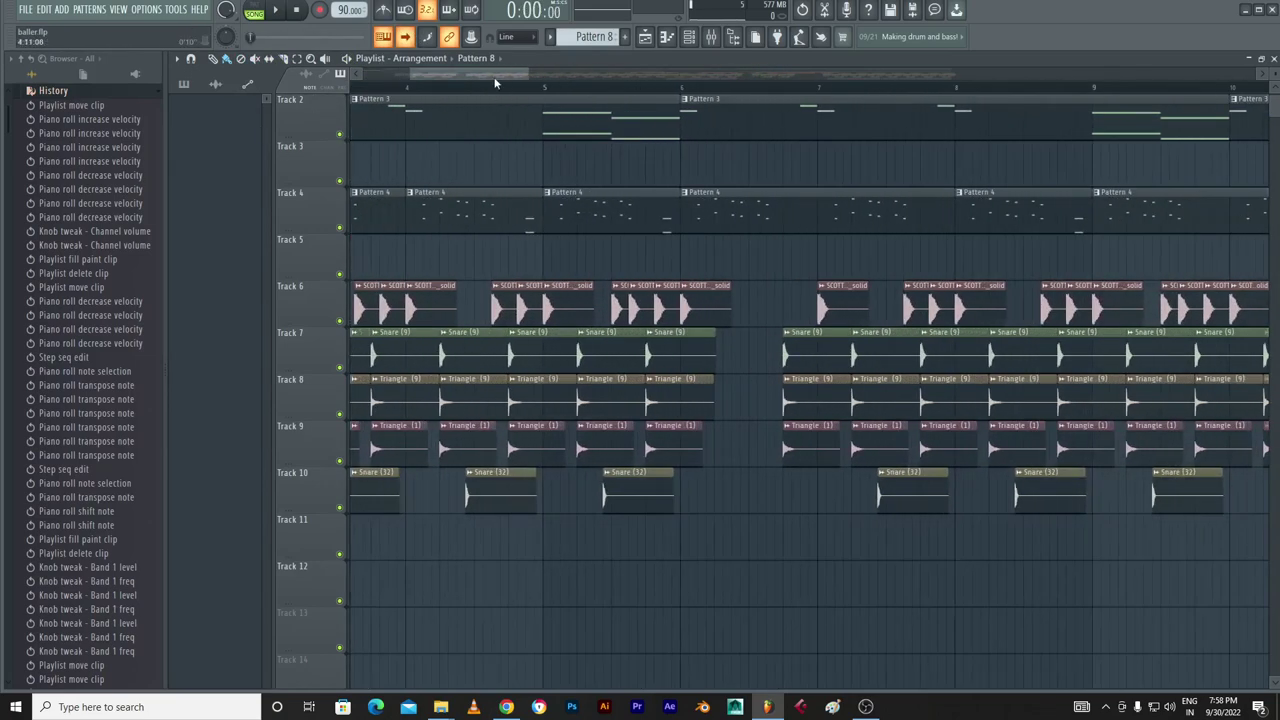
Step: Go back to the beginning of the arrangement and play the full song from bar 1
left_click_drag(495, 79, 418, 84)
scroll(697, 363, "up", 1)
scroll(697, 363, "down", 2)
scroll(762, 406, "up", 1)
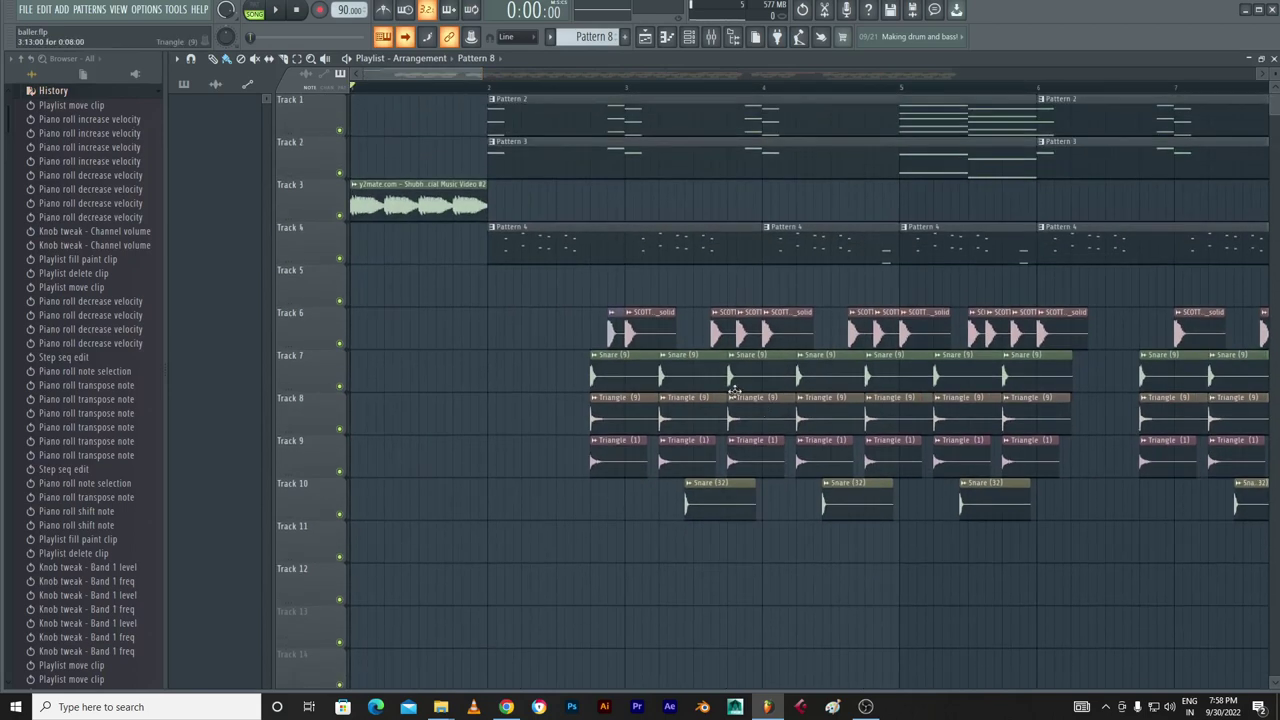
scroll(814, 409, "down", 1)
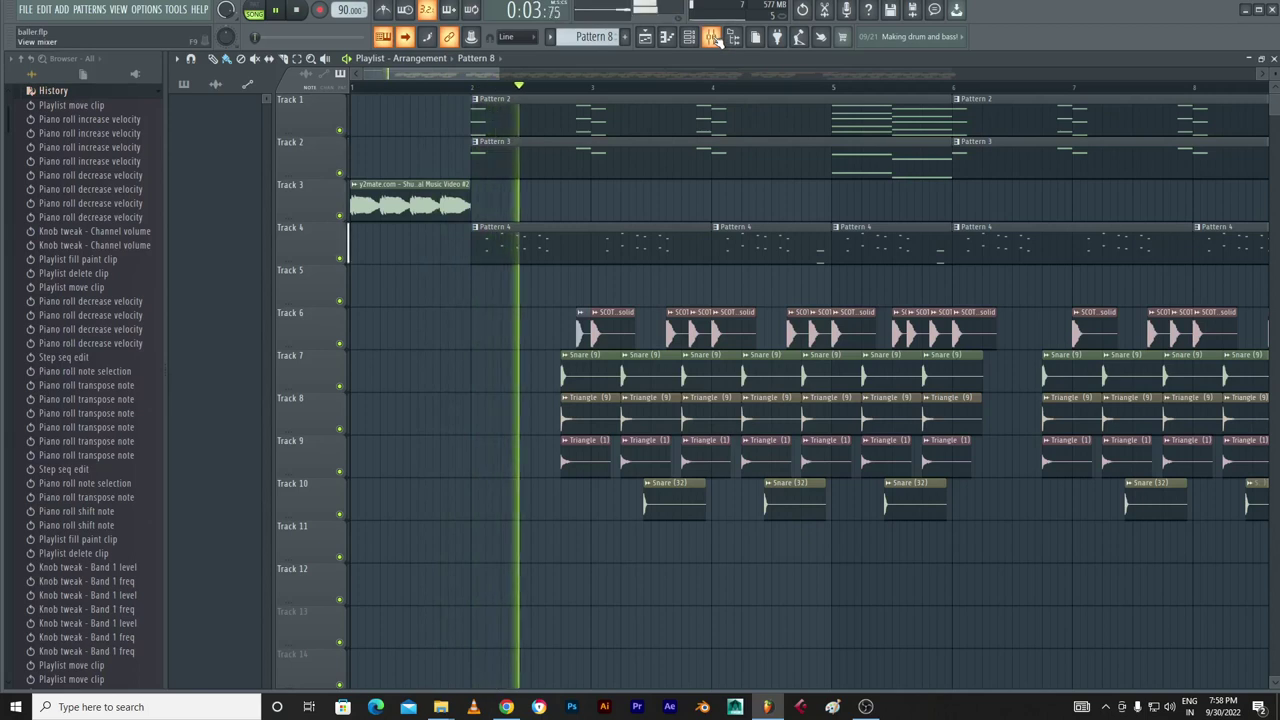
Step: Inspect the Ozone 9 Elements effect on the mixer's Master track during playback, and return to the playlist
key("F9")
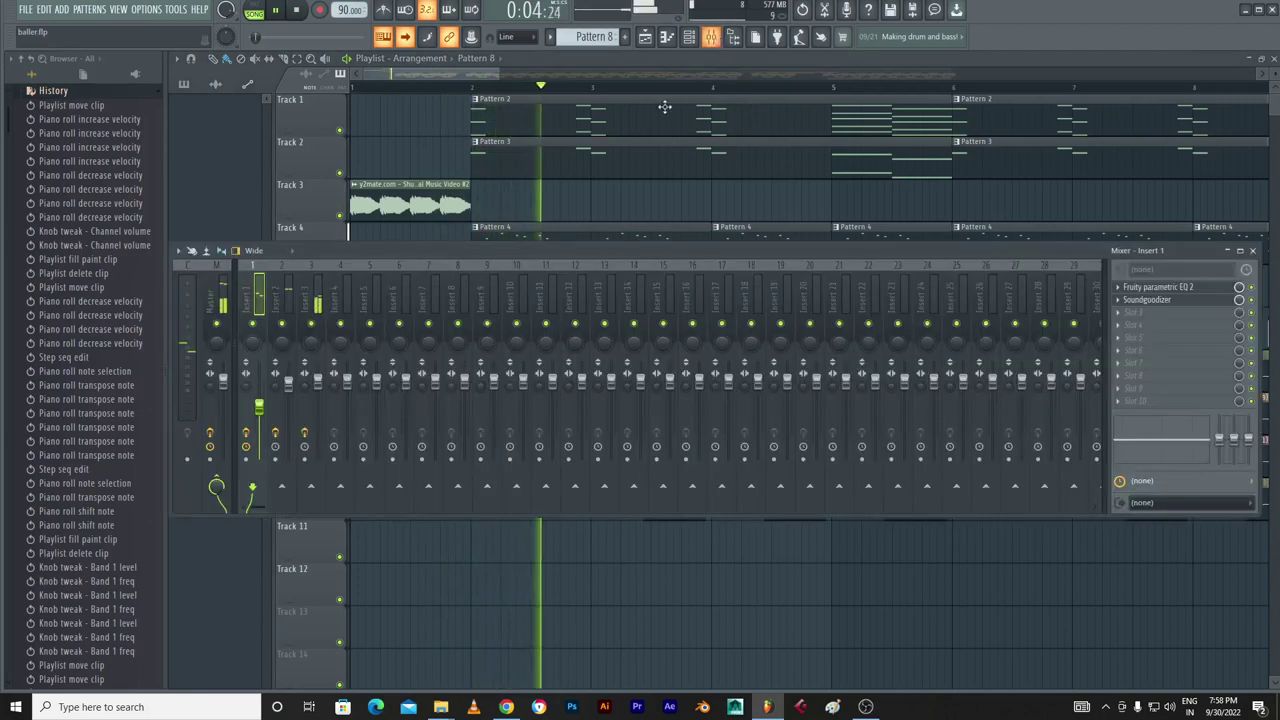
left_click(224, 386)
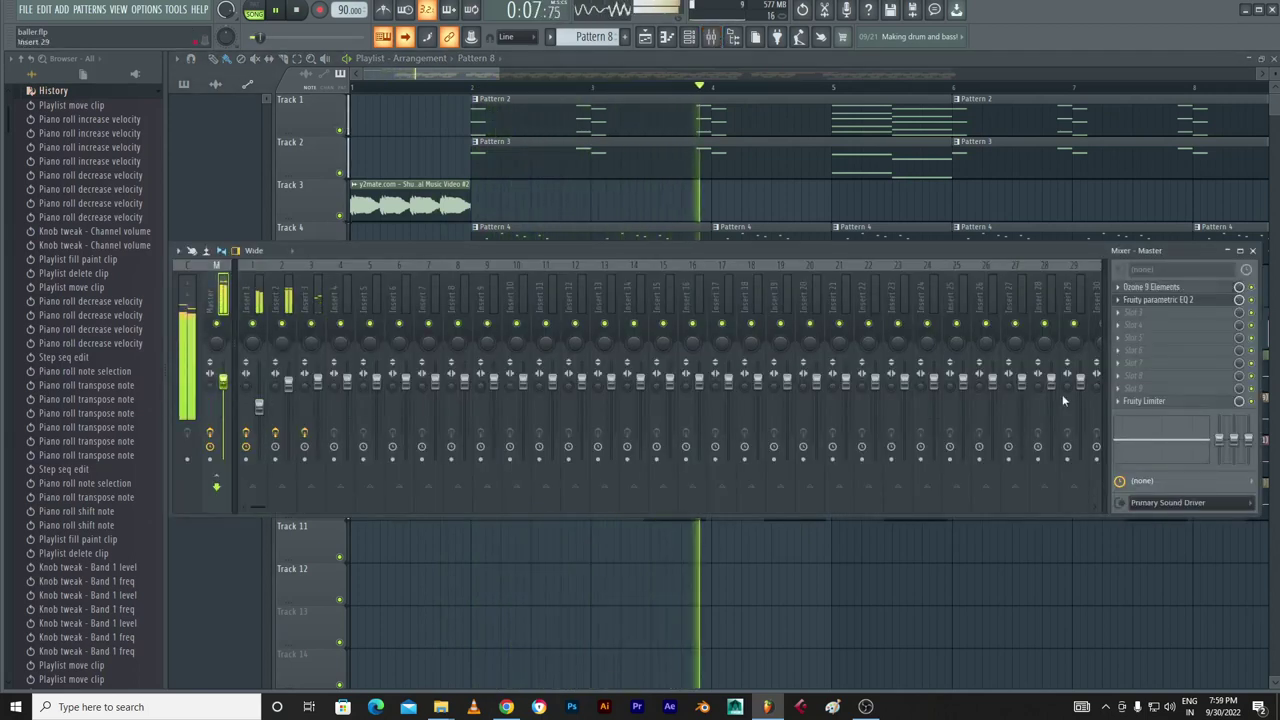
left_click(1165, 288)
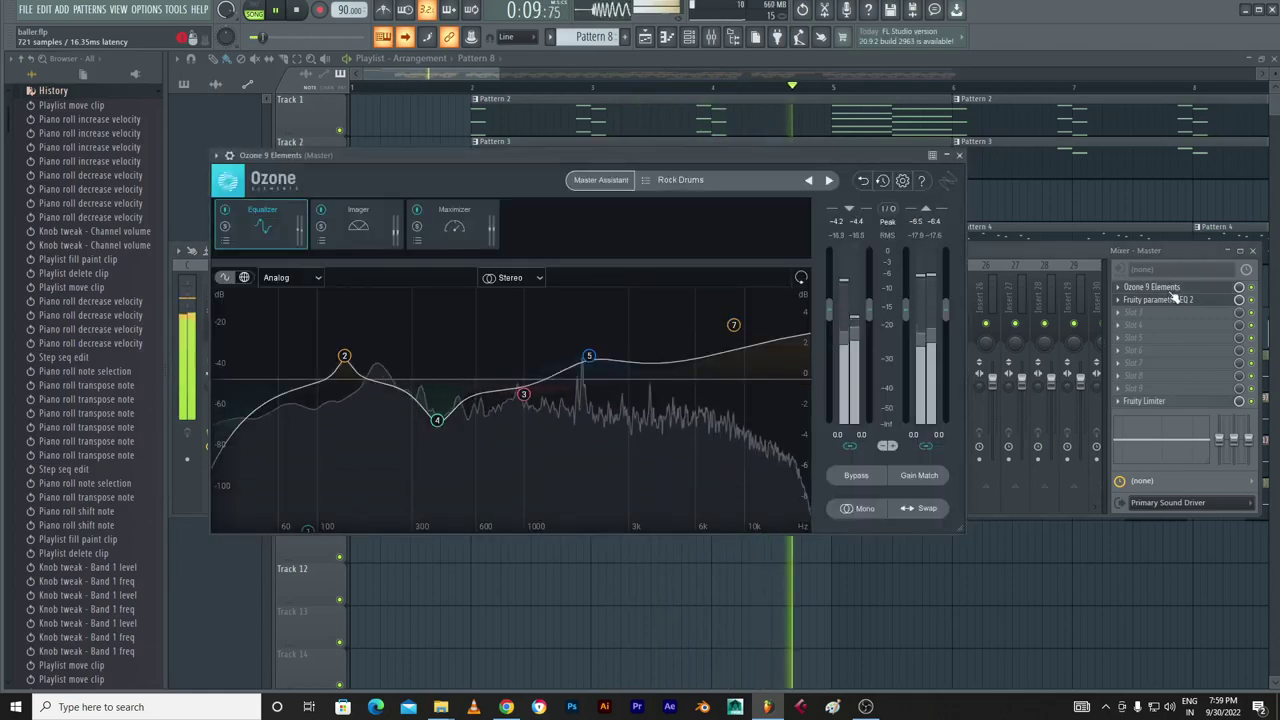
left_click(876, 62)
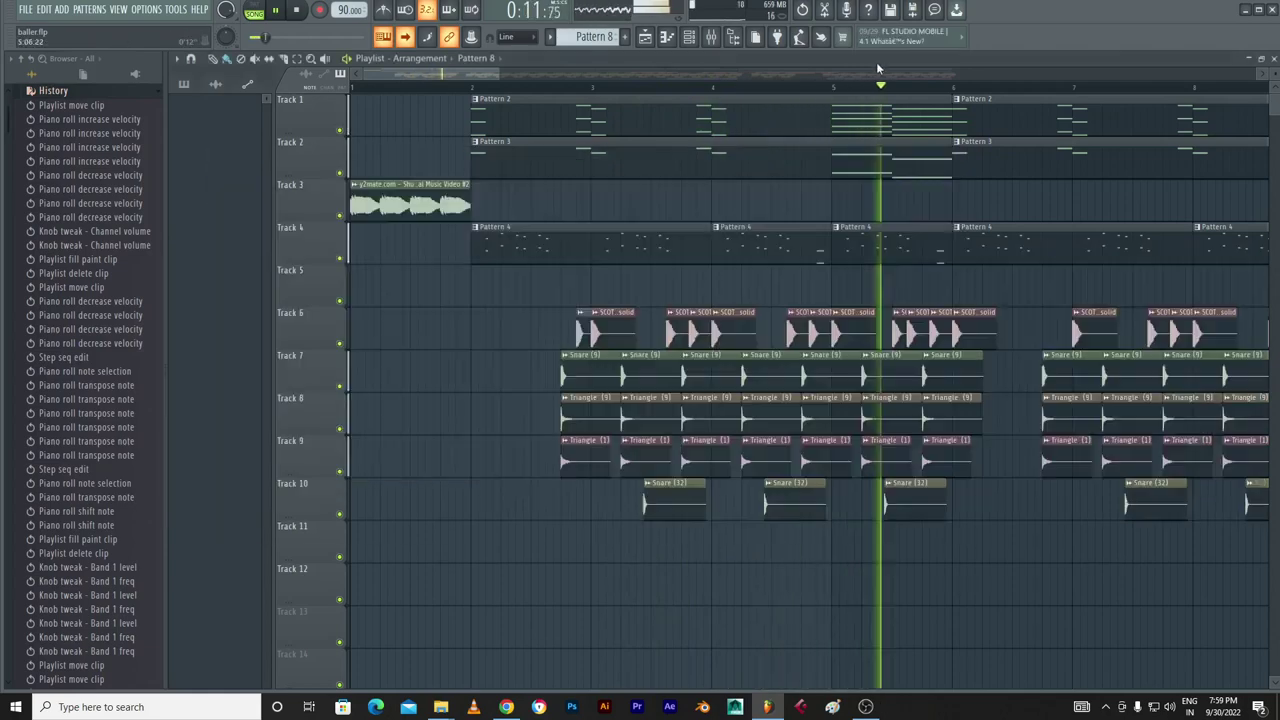